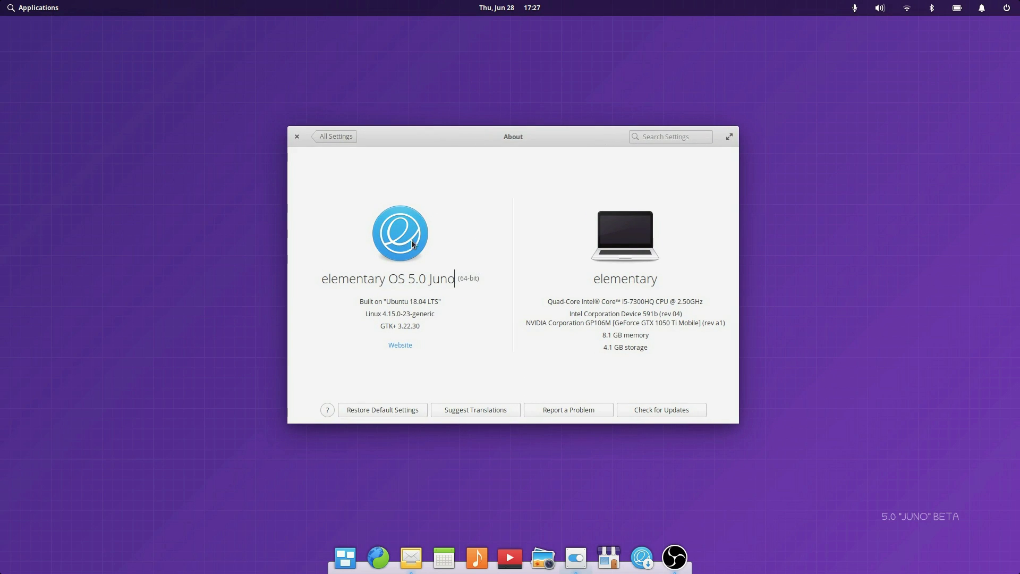
# Step: Select and deselect the OS name on the About page, then nudge the About window right
pyautogui.moveTo(321, 279); pyautogui.dragTo(472, 292)
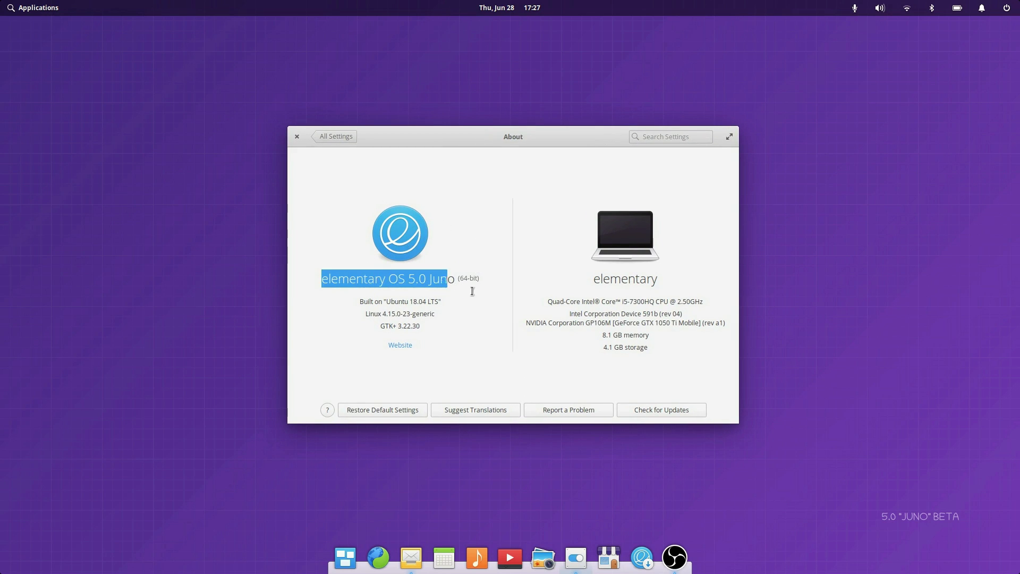
pyautogui.click(450, 278)
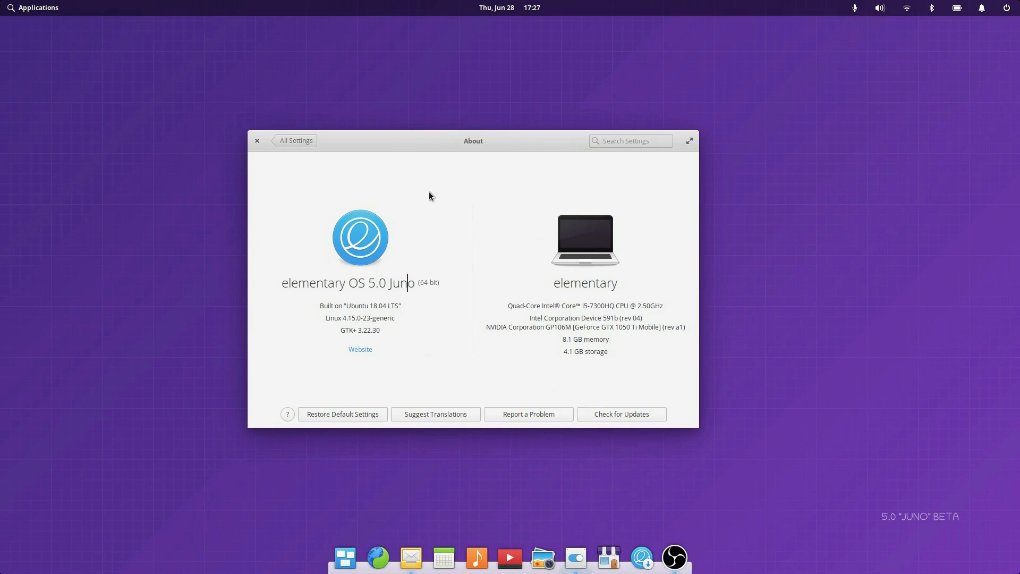
pyautogui.moveTo(473, 148); pyautogui.dragTo(520, 144)
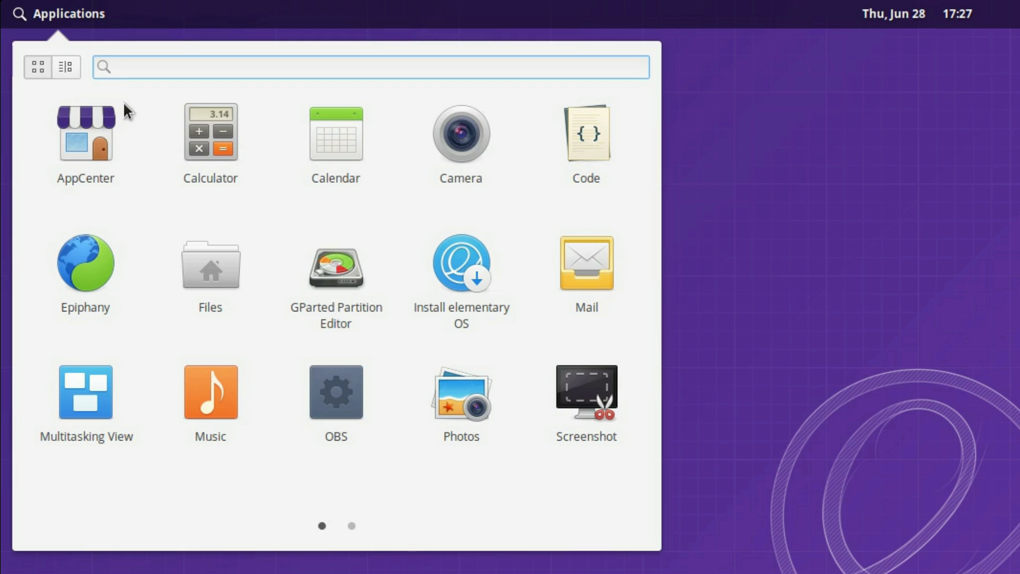
# Step: Toggle the launcher to category view and back, dismiss it, and launch System Settings from the dock
pyautogui.click(65, 73)
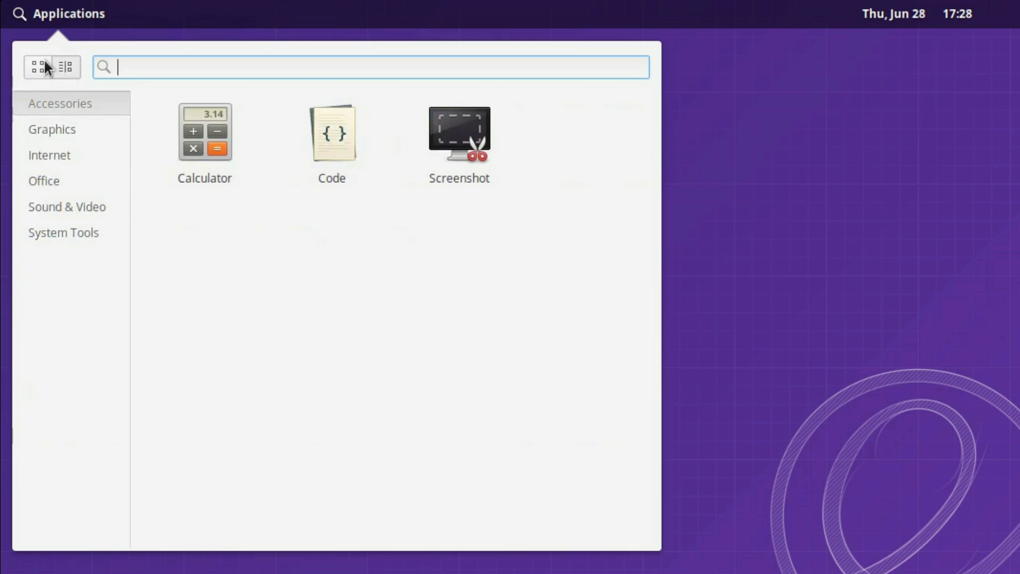
pyautogui.click(46, 66)
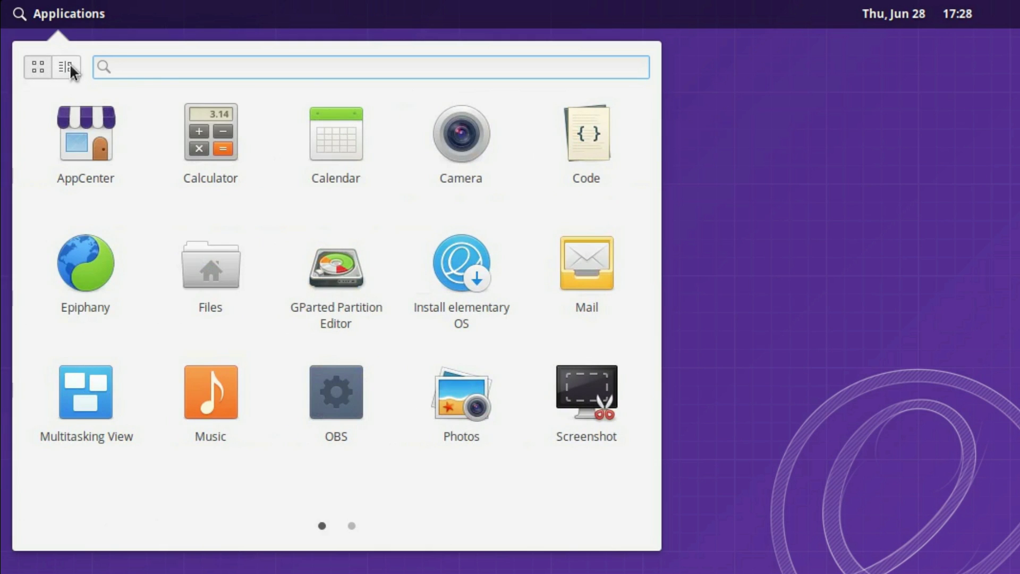
pyautogui.click(911, 335)
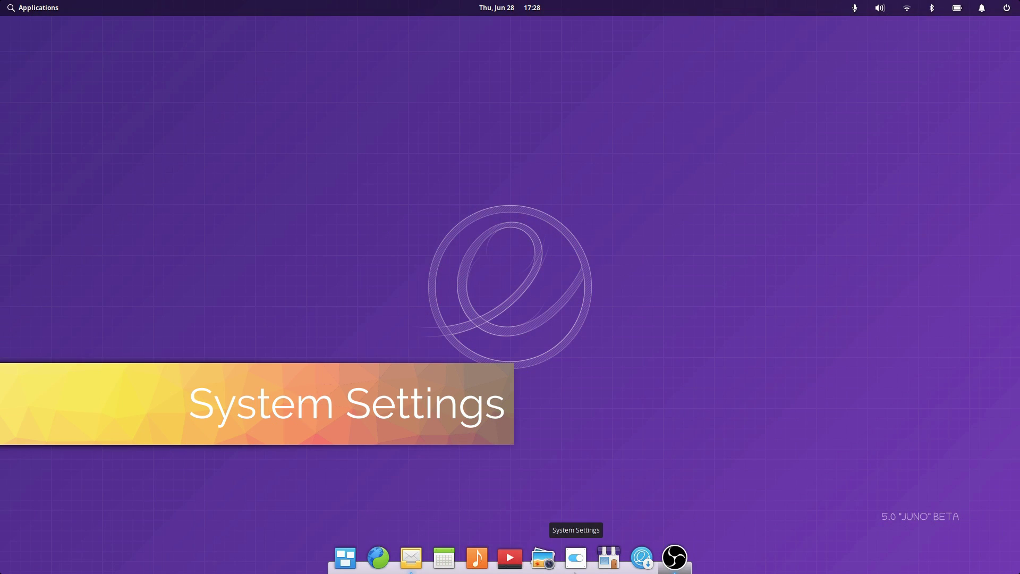
pyautogui.click(574, 571)
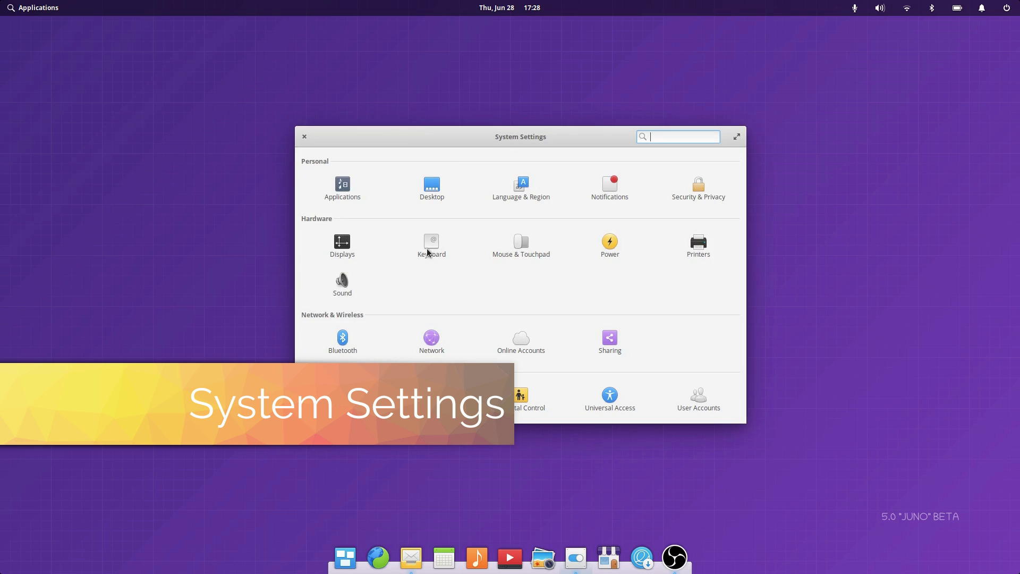
# Step: In Keyboard settings, preview the shortcut overlay, then set ⌘ key behavior to Applications Menu
pyautogui.click(425, 254)
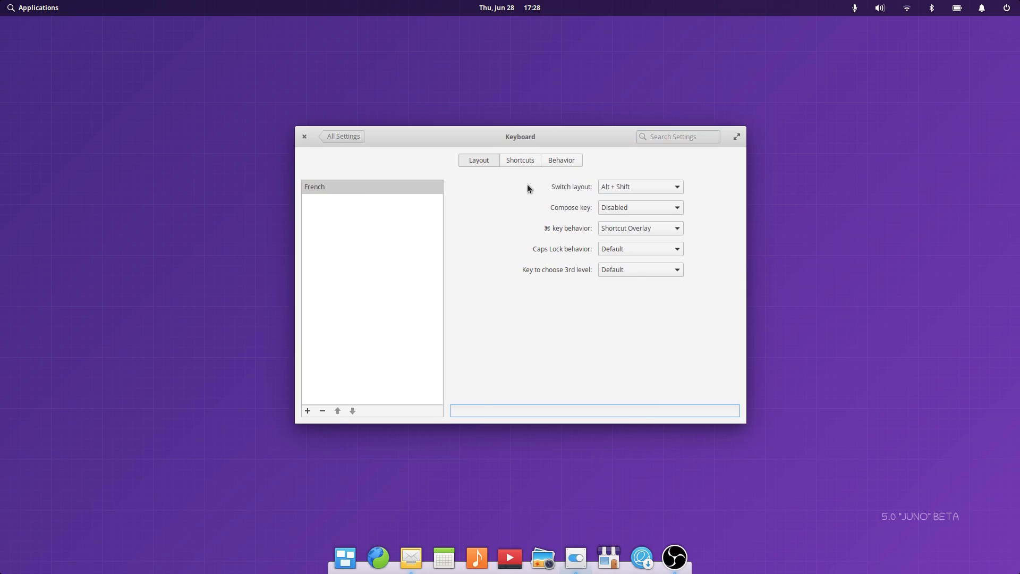
pyautogui.click(641, 225)
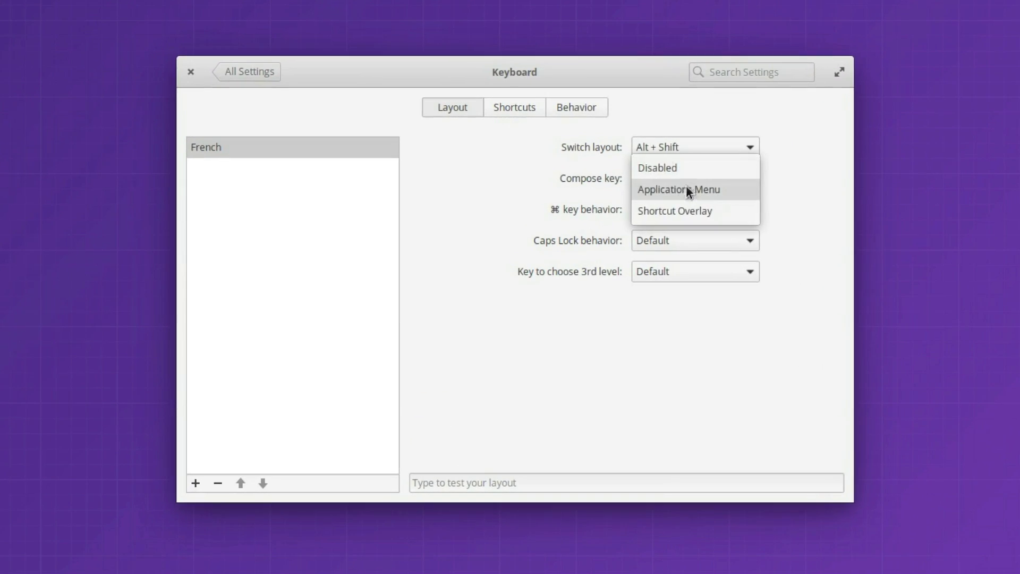
pyautogui.click(469, 218)
pyautogui.press('super')
pyautogui.press('super')
pyautogui.press('super')
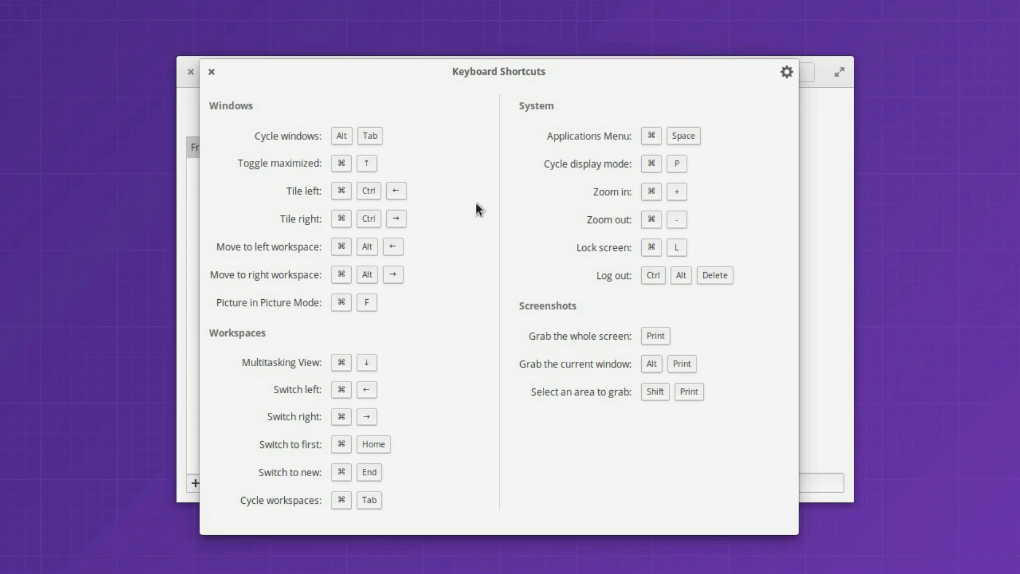
pyautogui.press('super')
pyautogui.press('super')
pyautogui.press('super')
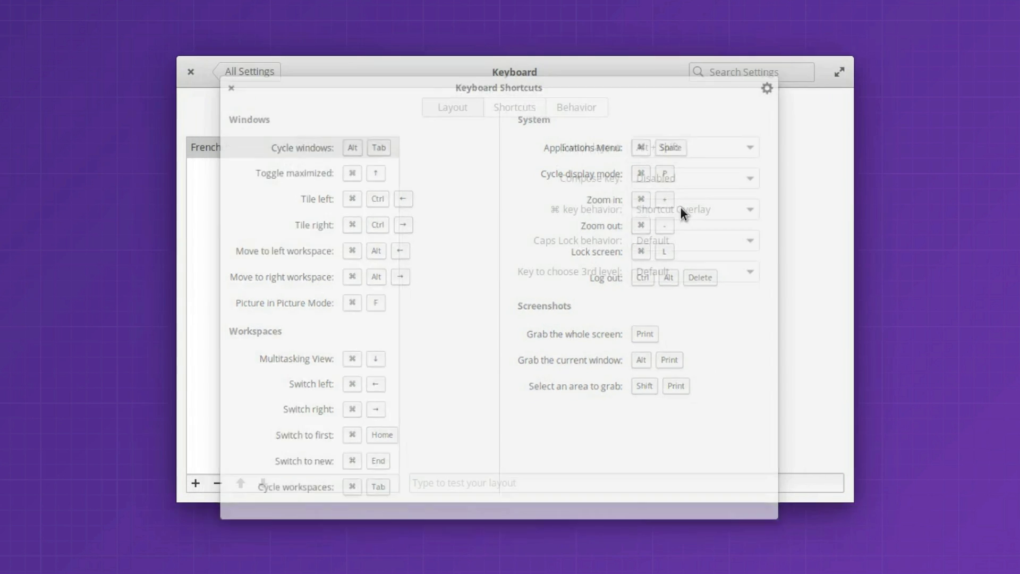
pyautogui.press('super')
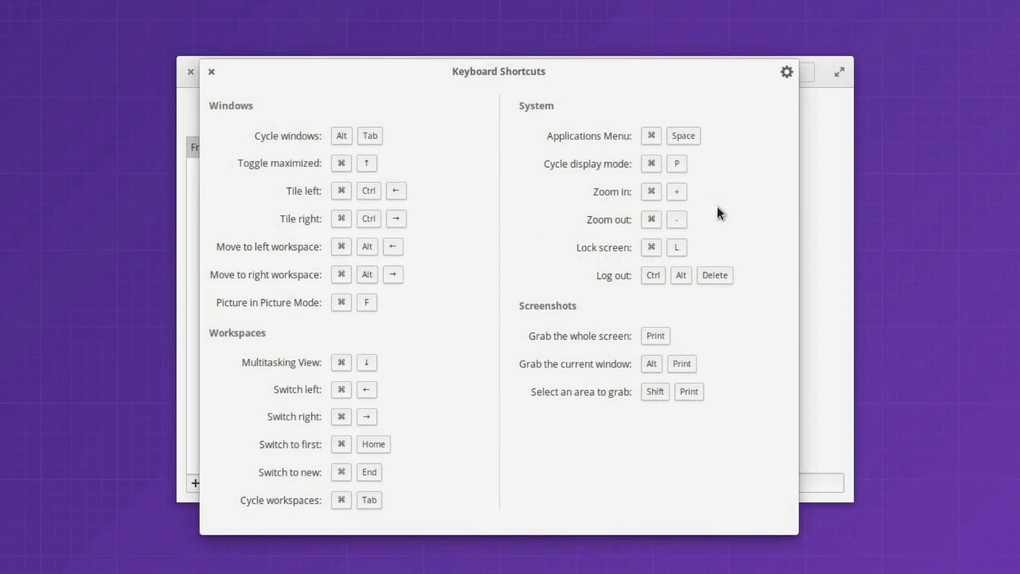
pyautogui.click(211, 73)
pyautogui.click(669, 231)
pyautogui.click(624, 212)
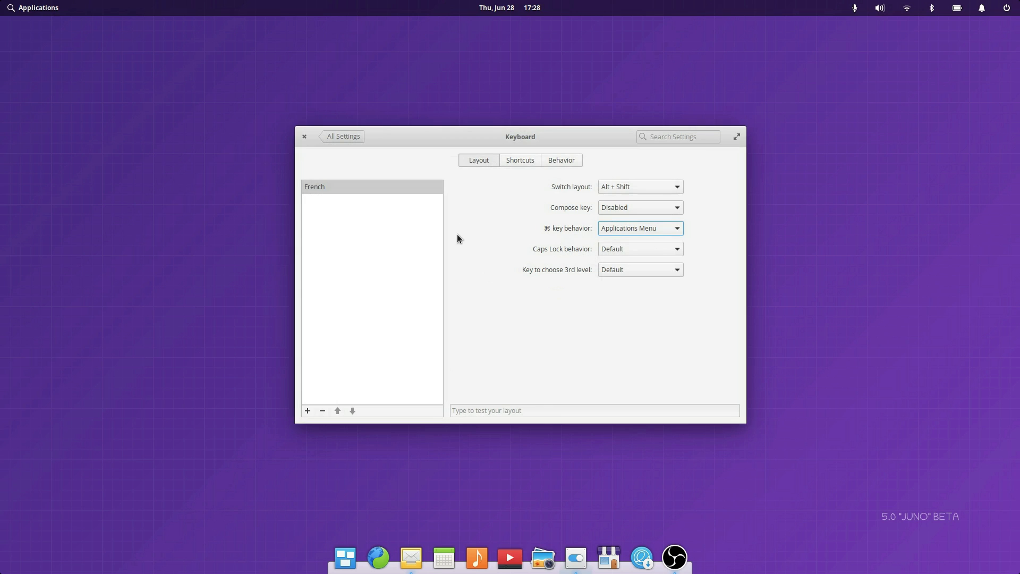
pyautogui.press('super')
pyautogui.press('super')
pyautogui.press('super')
pyautogui.press('super')
# Step: Re-record the System Applications Menu shortcut as Ctrl+Space, then as Super+Space
pyautogui.click(520, 159)
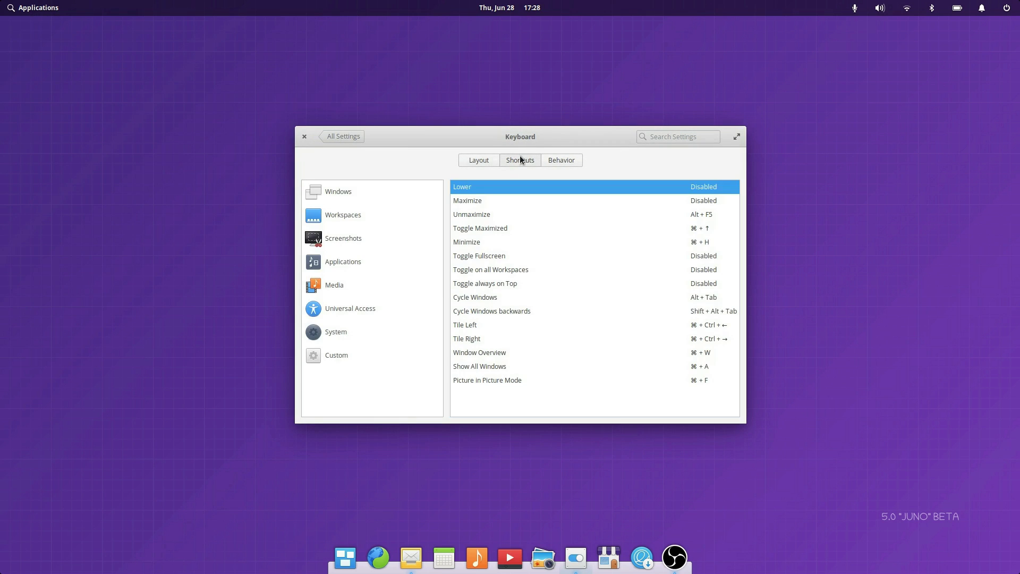
pyautogui.click(334, 331)
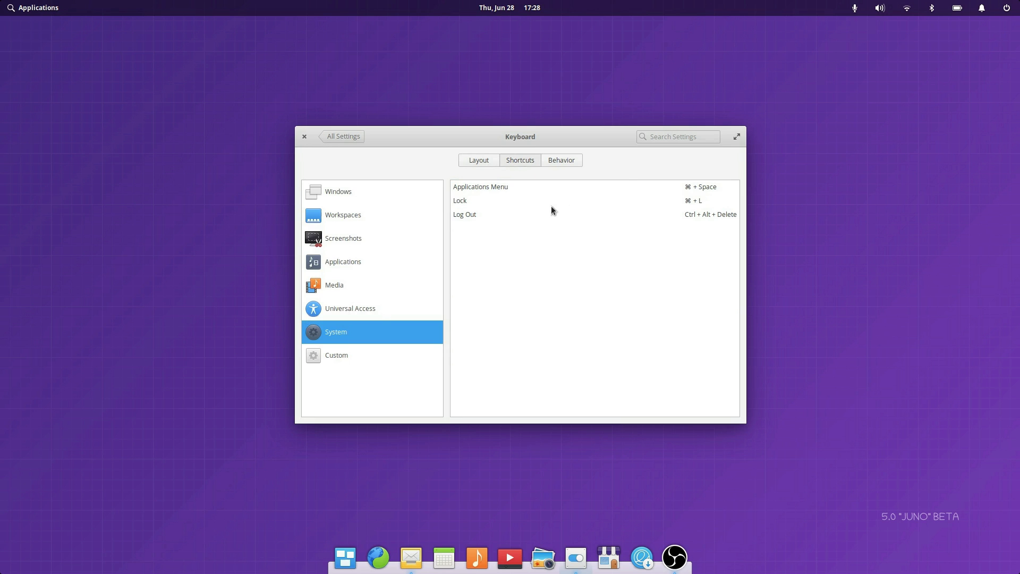
pyautogui.click(701, 187)
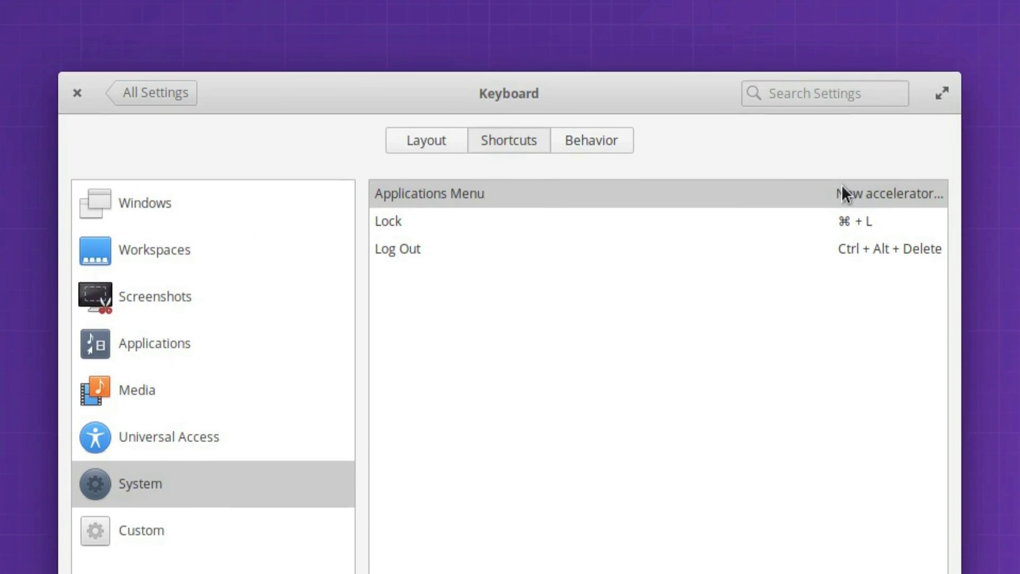
pyautogui.hotkey('ctrl', 'space')
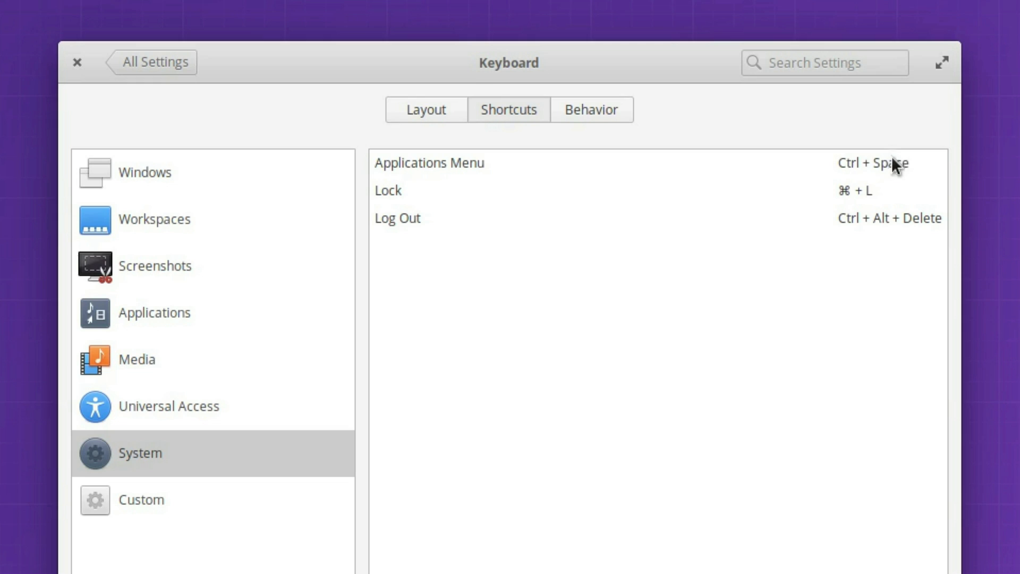
pyautogui.click(883, 159)
pyautogui.press('super+space')
pyautogui.click(443, 104)
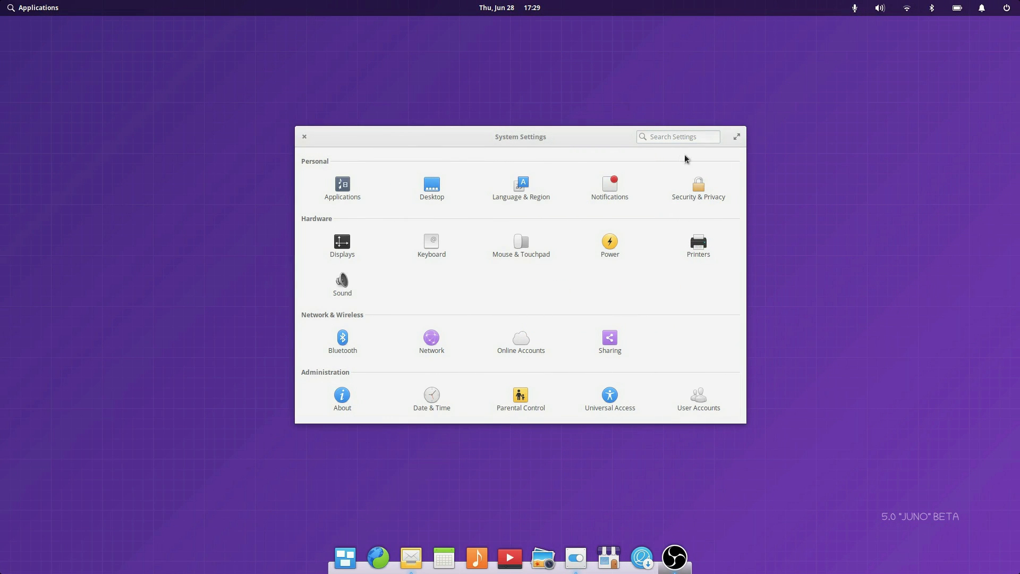
pyautogui.click(704, 198)
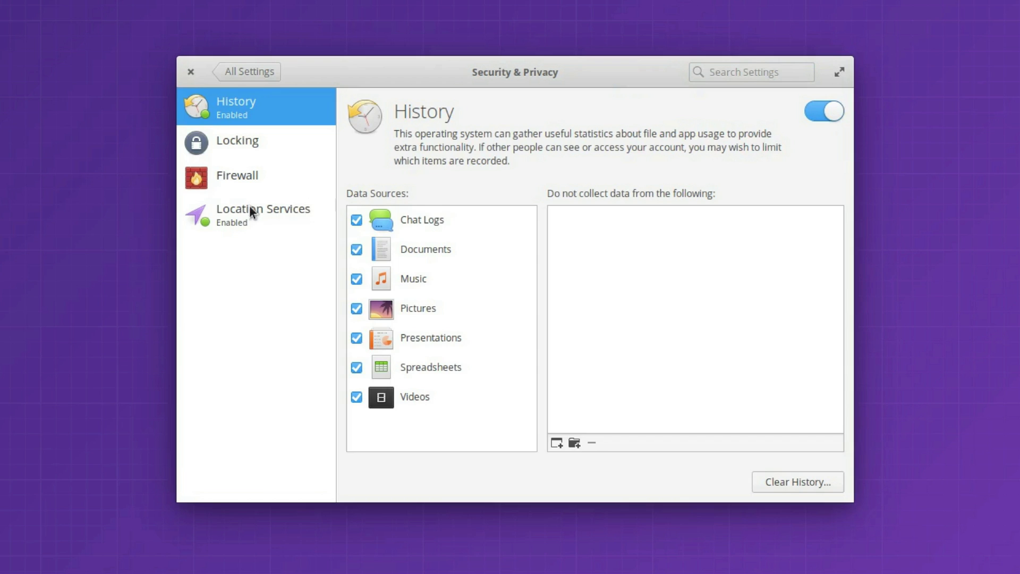
pyautogui.click(244, 209)
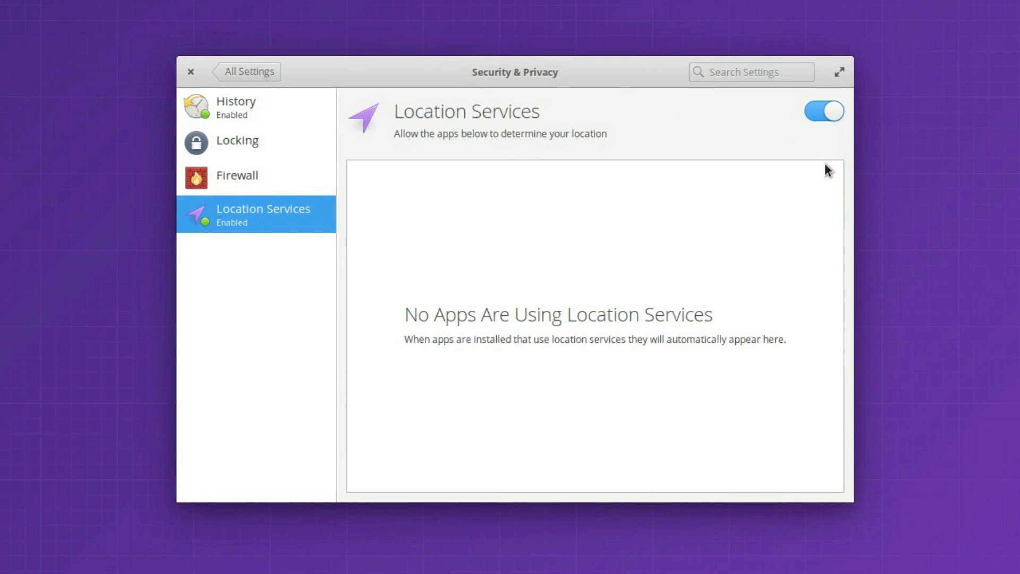
pyautogui.click(827, 109)
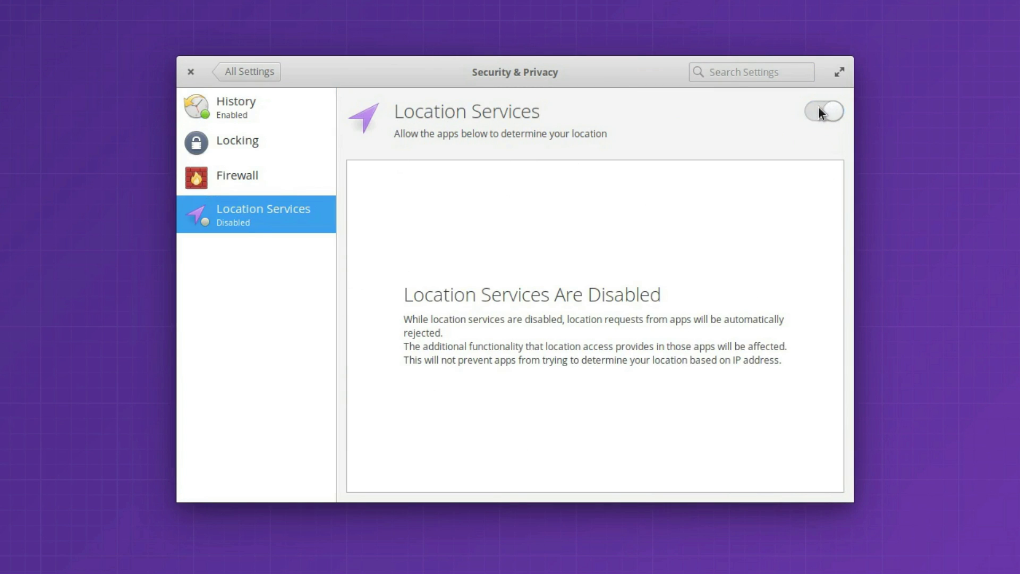
pyautogui.click(818, 111)
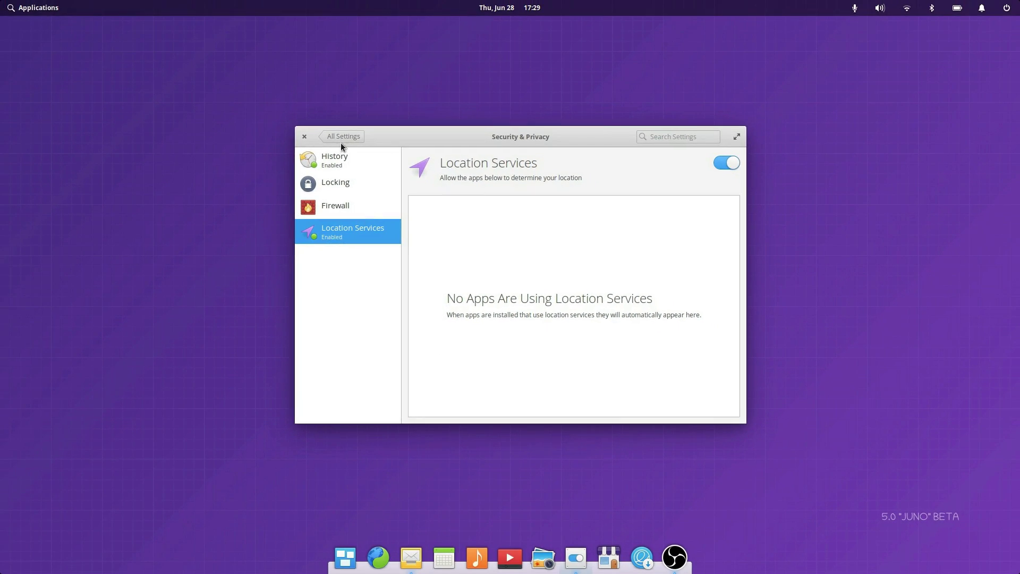
pyautogui.click(342, 138)
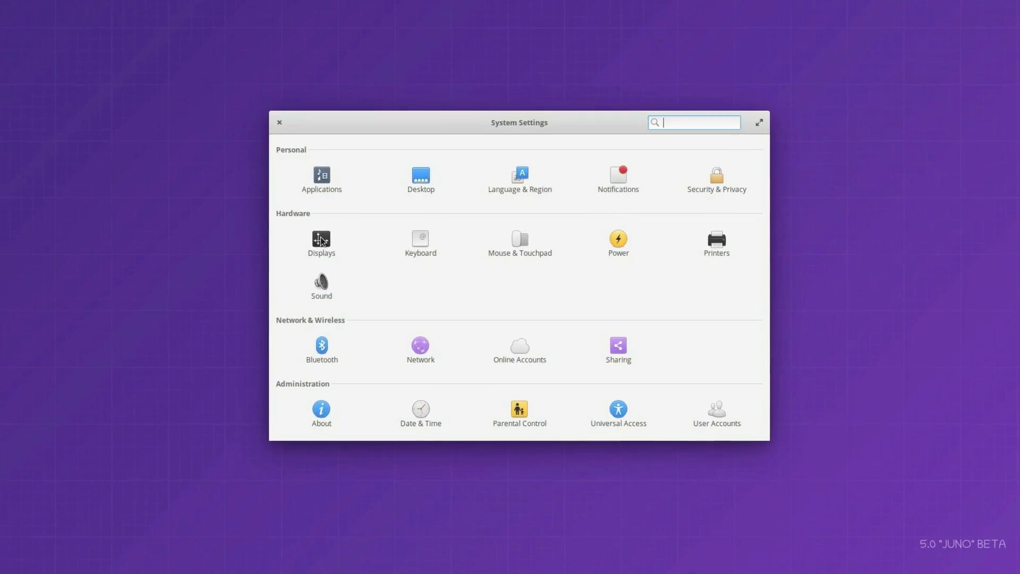
# Step: Turn on Night Light in Displays and switch its schedule to Manual
pyautogui.click(322, 240)
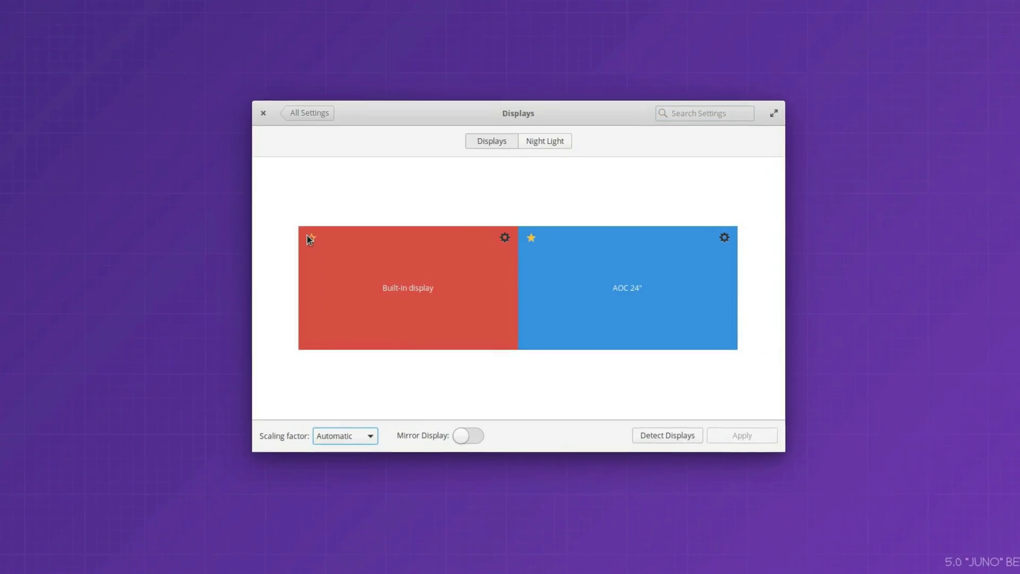
pyautogui.click(545, 129)
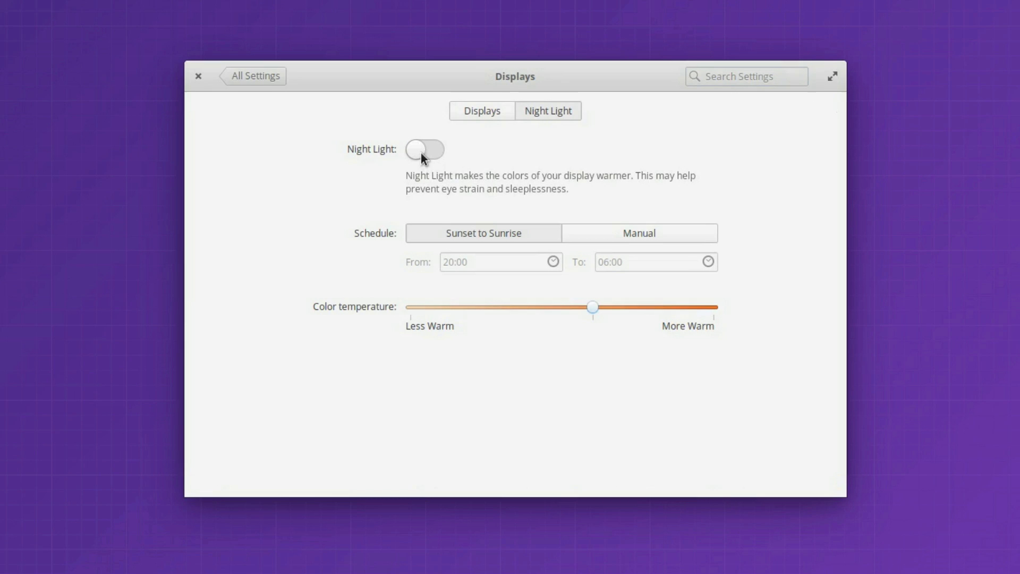
pyautogui.click(425, 156)
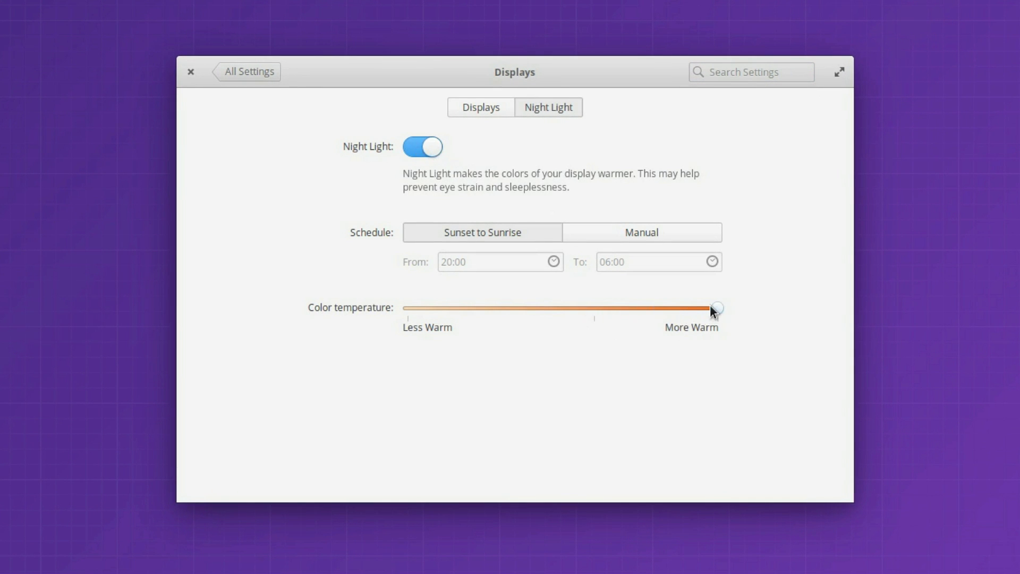
pyautogui.click(644, 238)
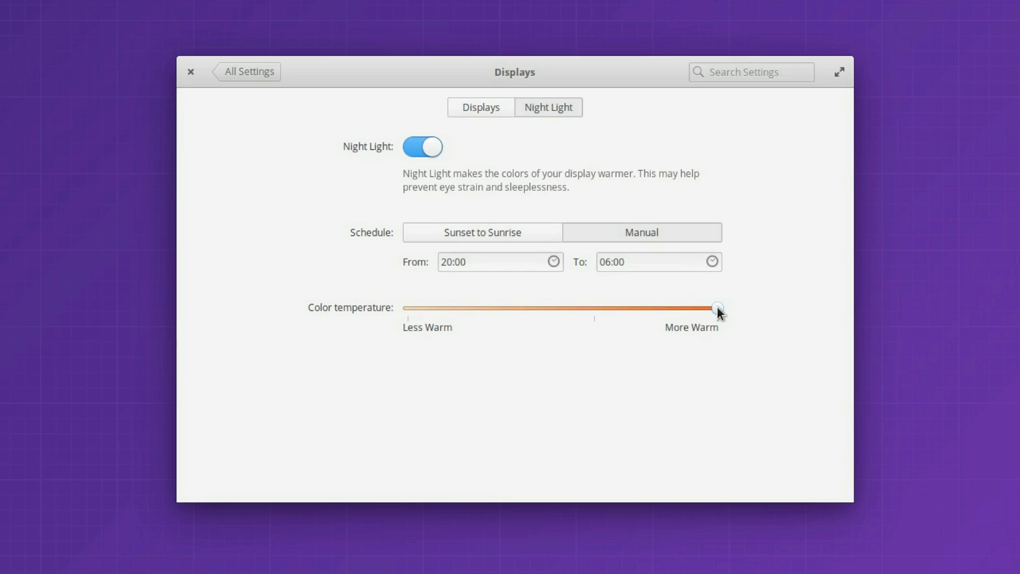
# Step: Set the Night Light start time to 19:00 in the clock popover
pyautogui.click(553, 262)
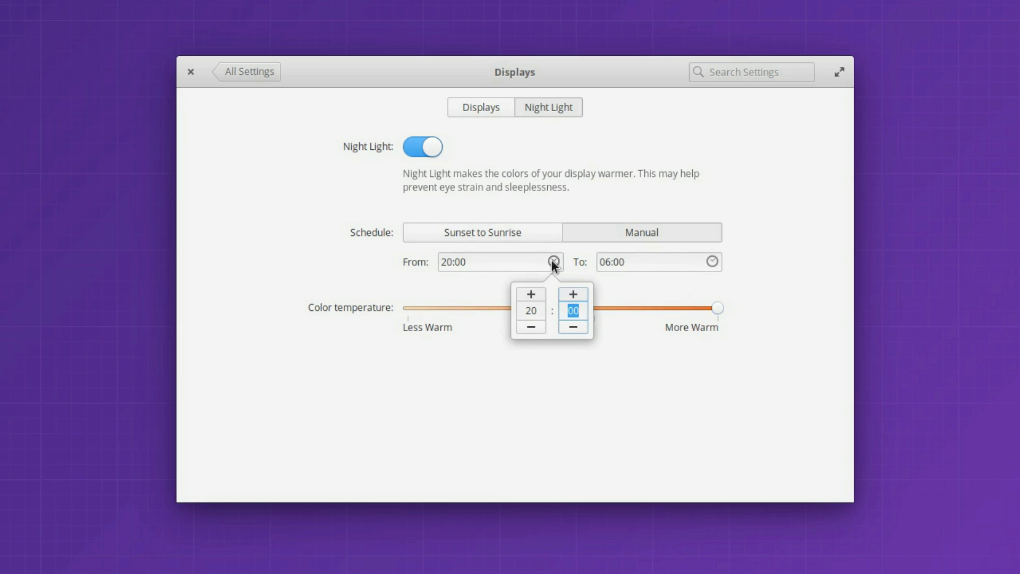
pyautogui.click(532, 326)
pyautogui.click(532, 327)
pyautogui.click(531, 327)
pyautogui.click(532, 326)
pyautogui.click(531, 327)
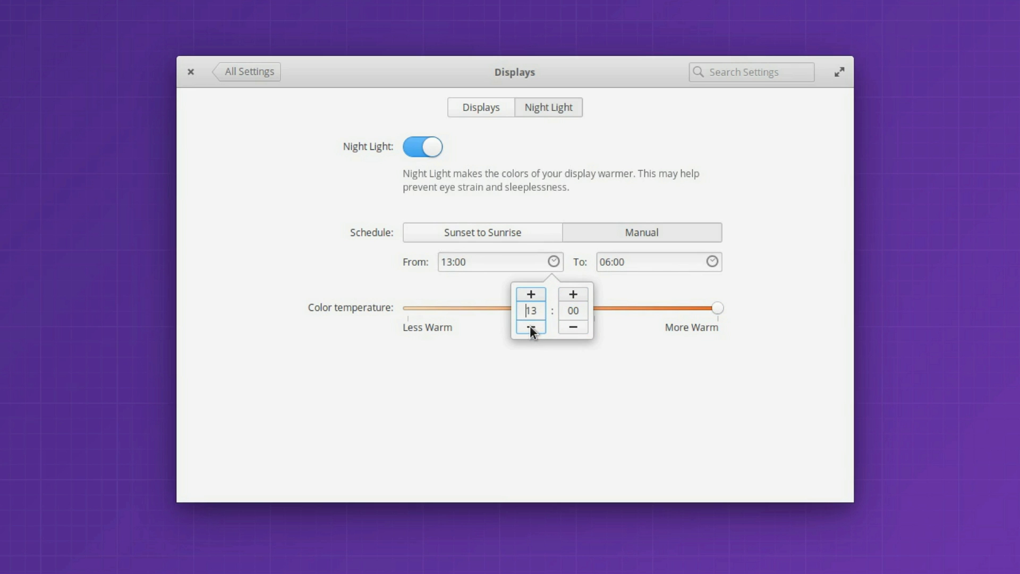
pyautogui.click(531, 326)
pyautogui.click(531, 327)
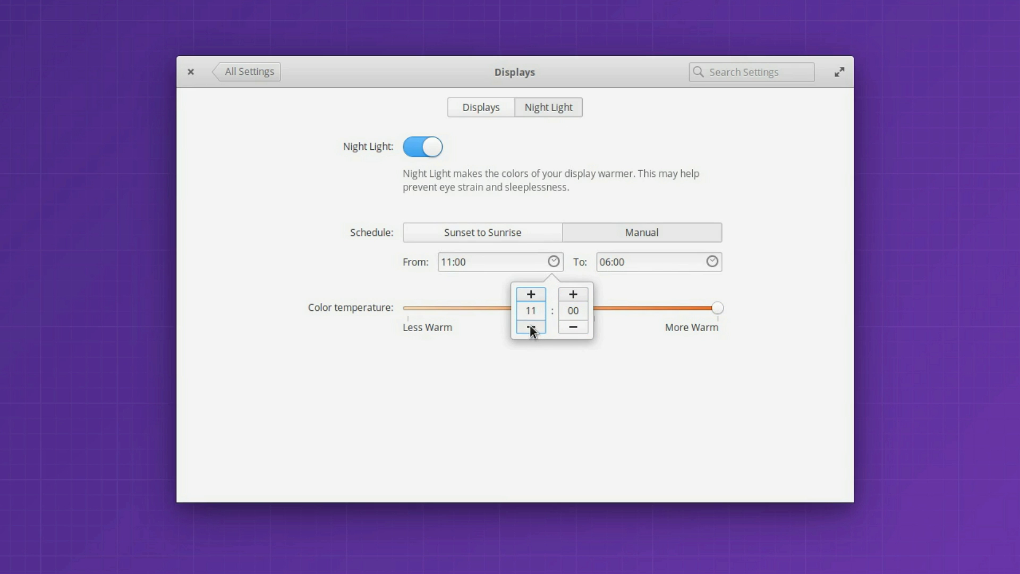
pyautogui.click(530, 294)
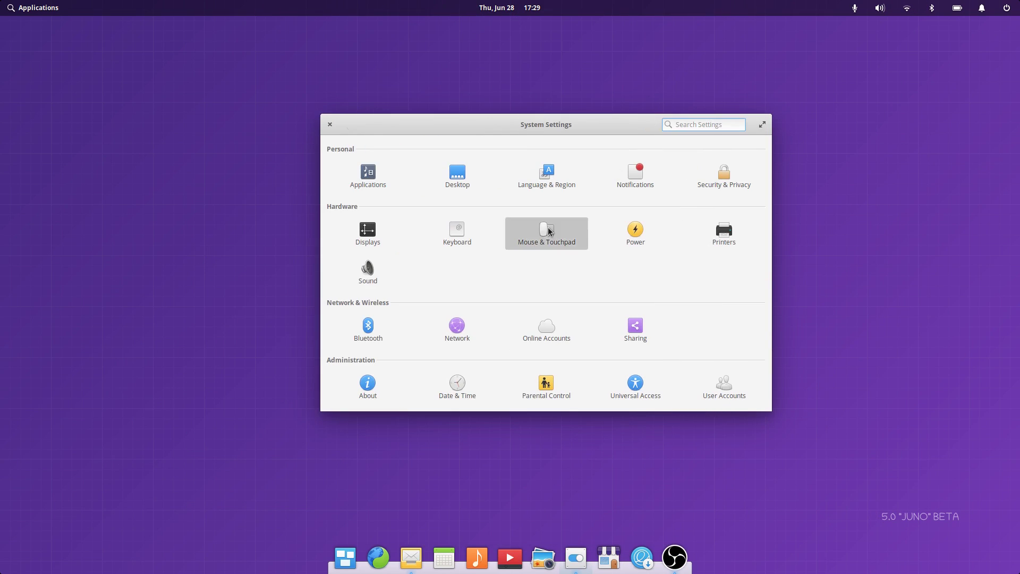
# Step: In Mouse & Touchpad, try Adaptive and None, then set pointer acceleration to Hardware default
pyautogui.click(549, 228)
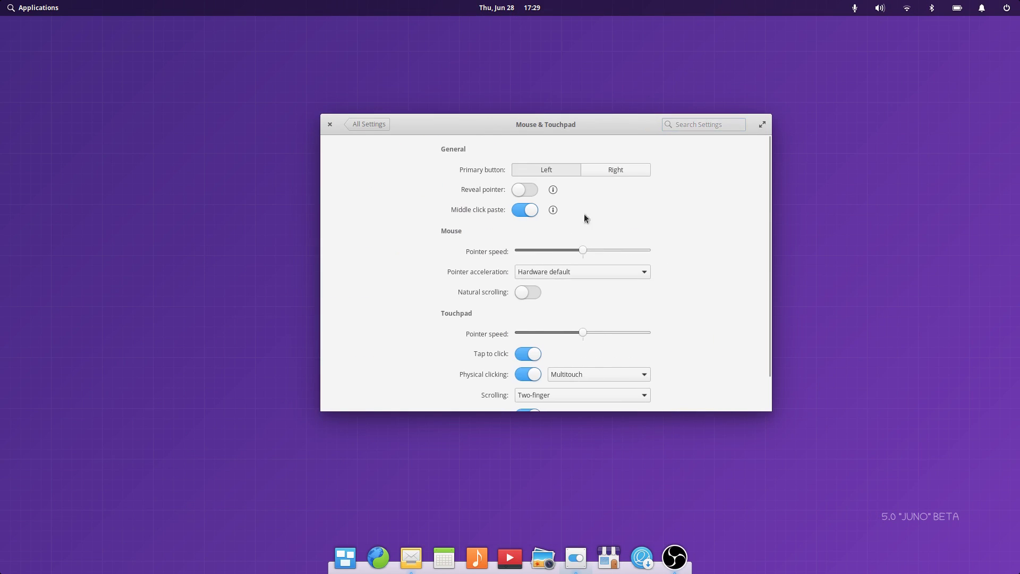
pyautogui.click(583, 271)
pyautogui.click(581, 303)
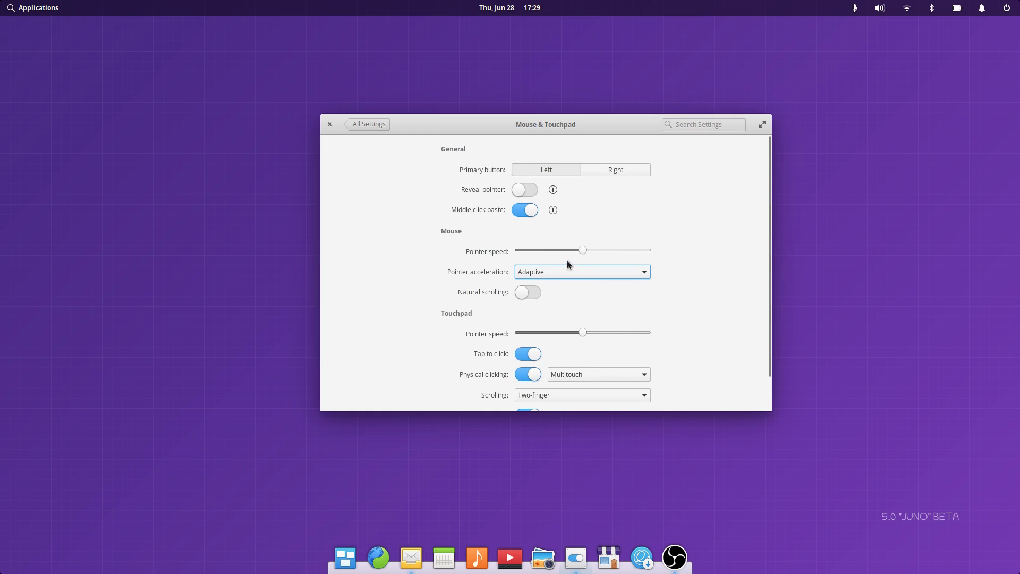
pyautogui.click(550, 272)
pyautogui.click(548, 246)
pyautogui.click(538, 275)
pyautogui.click(539, 280)
pyautogui.click(557, 274)
pyautogui.click(554, 258)
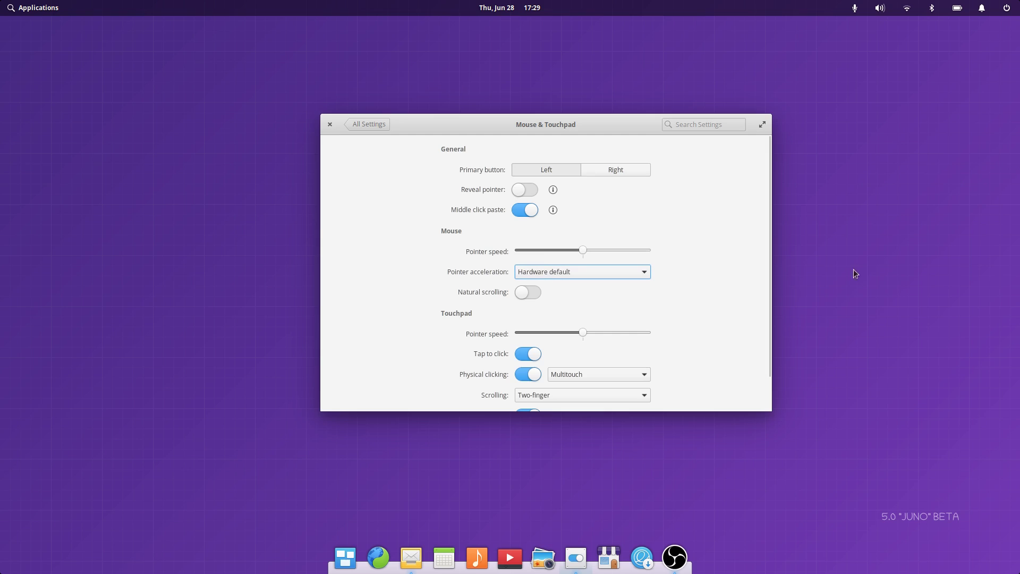
pyautogui.scroll(-2, 747, 309)
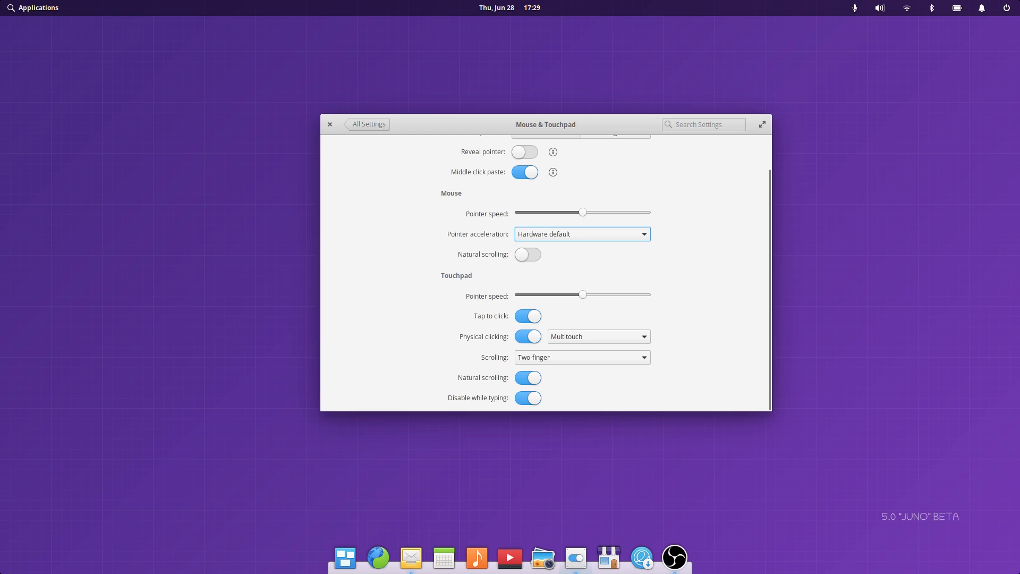
# Step: On the Sound page, raise the Output Volume and the microphone Input Volume sliders
pyautogui.click(561, 149)
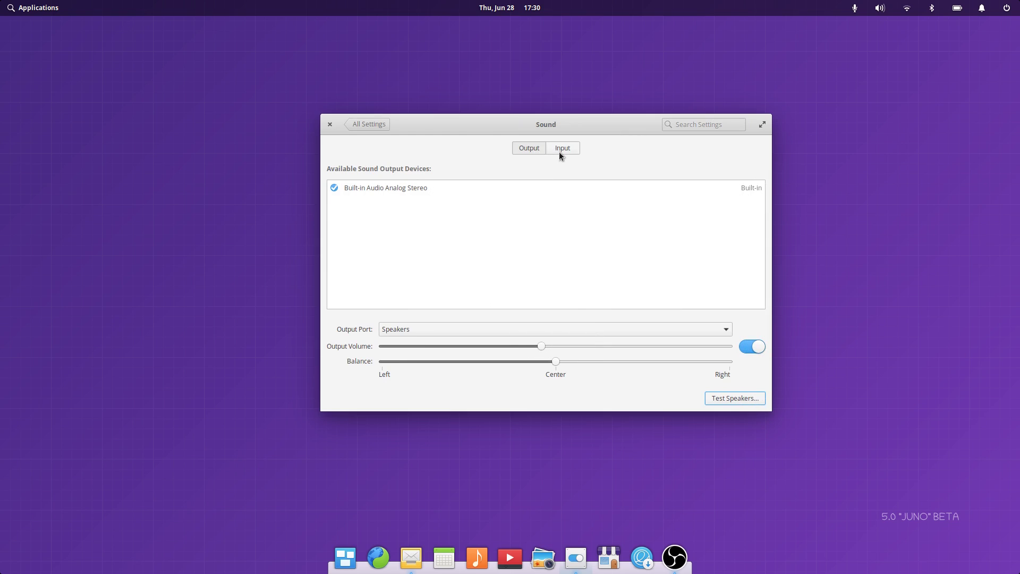
pyautogui.click(528, 150)
pyautogui.moveTo(542, 347); pyautogui.dragTo(599, 362)
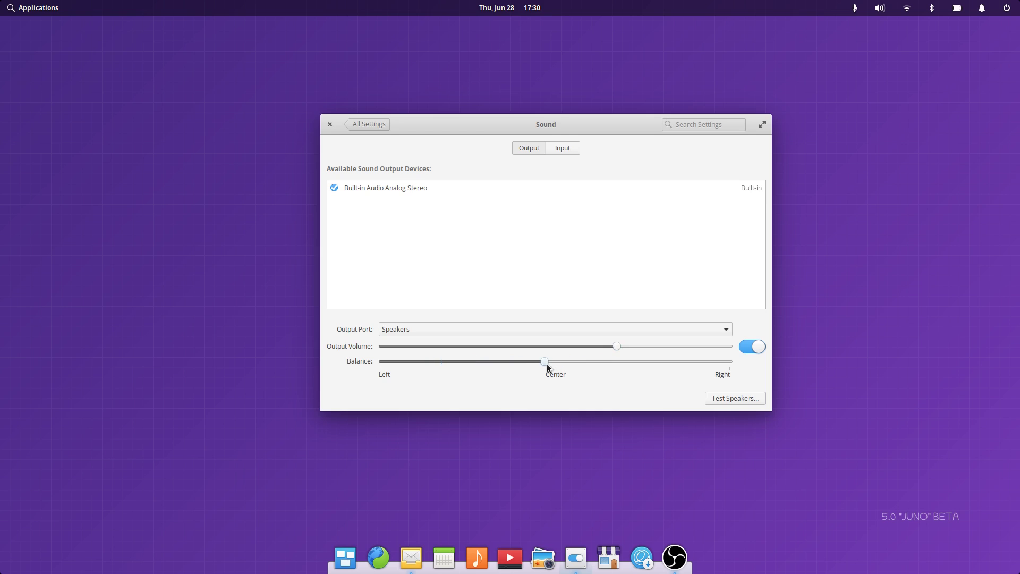
pyautogui.click(561, 154)
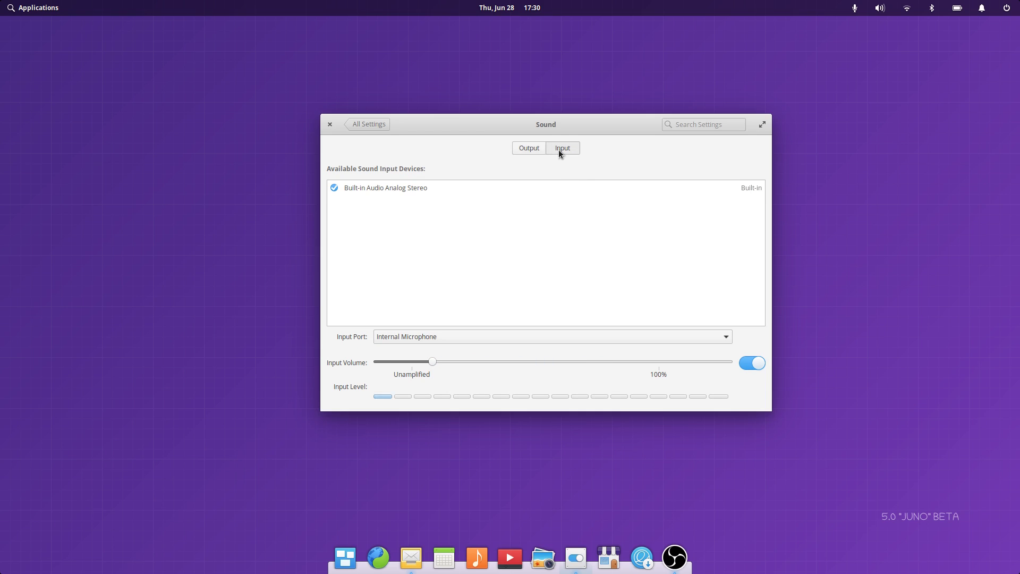
pyautogui.moveTo(432, 361); pyautogui.dragTo(475, 362)
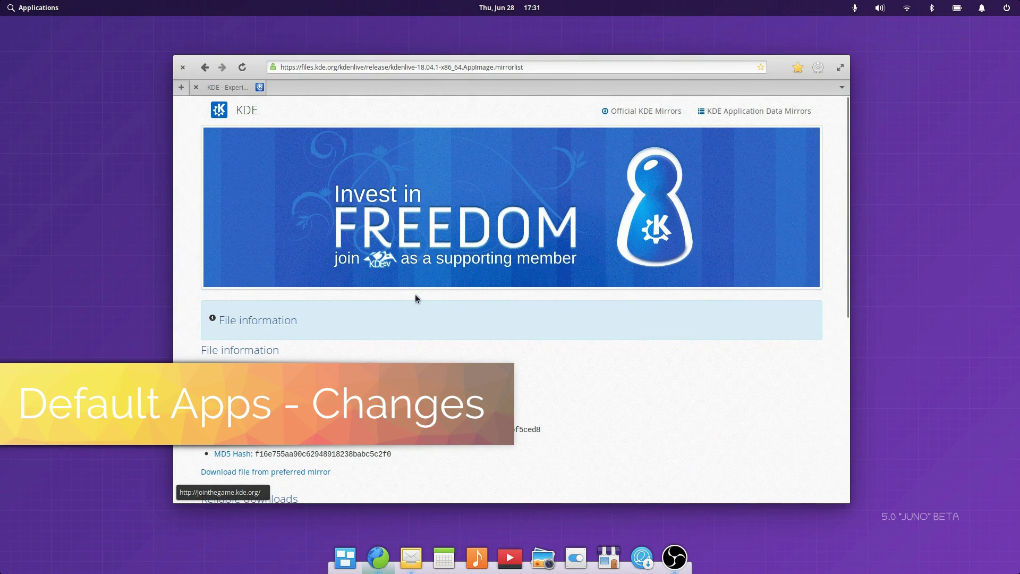
# Step: Download the Kdenlive 18.04.1 AppImage from the Berkeley mirror and check its progress in downloads
pyautogui.scroll(-5, 420, 292)
pyautogui.scroll(-3, 390, 429)
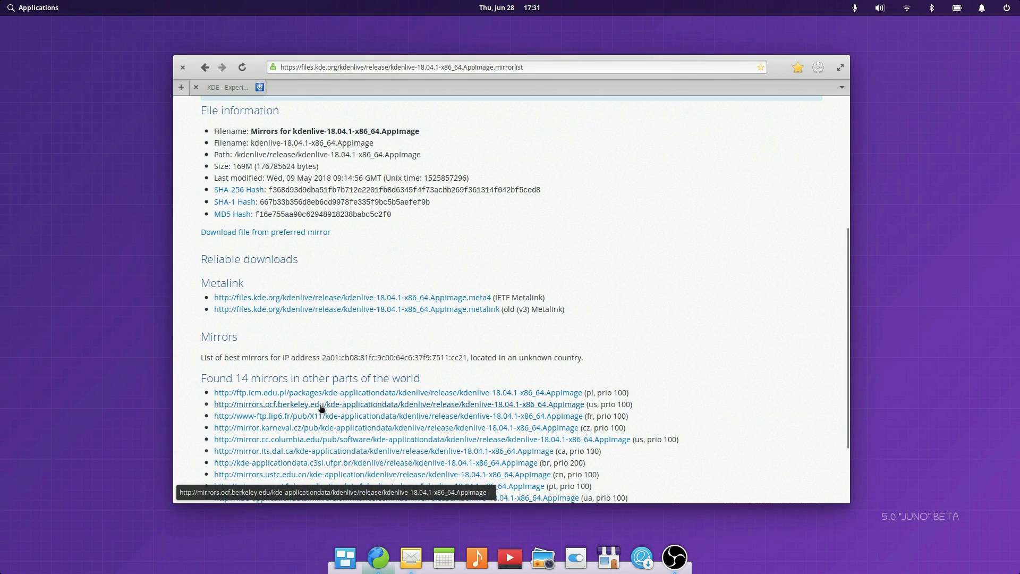
pyautogui.click(336, 404)
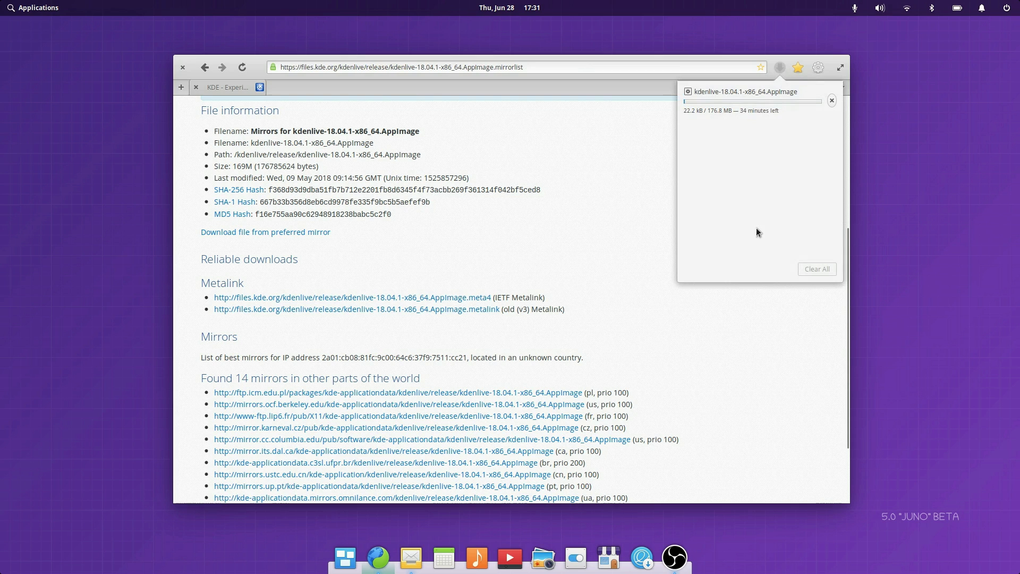
pyautogui.click(780, 67)
pyautogui.click(787, 65)
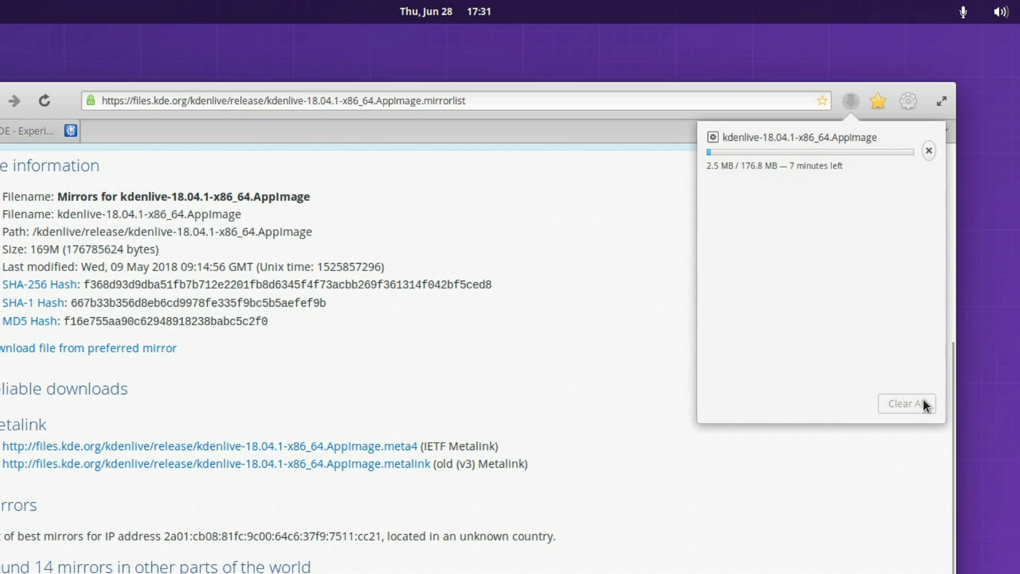
pyautogui.click(850, 96)
# Step: In Preferences, enable Try to block advertisements and view the Stored Data and Sync tabs
pyautogui.click(909, 101)
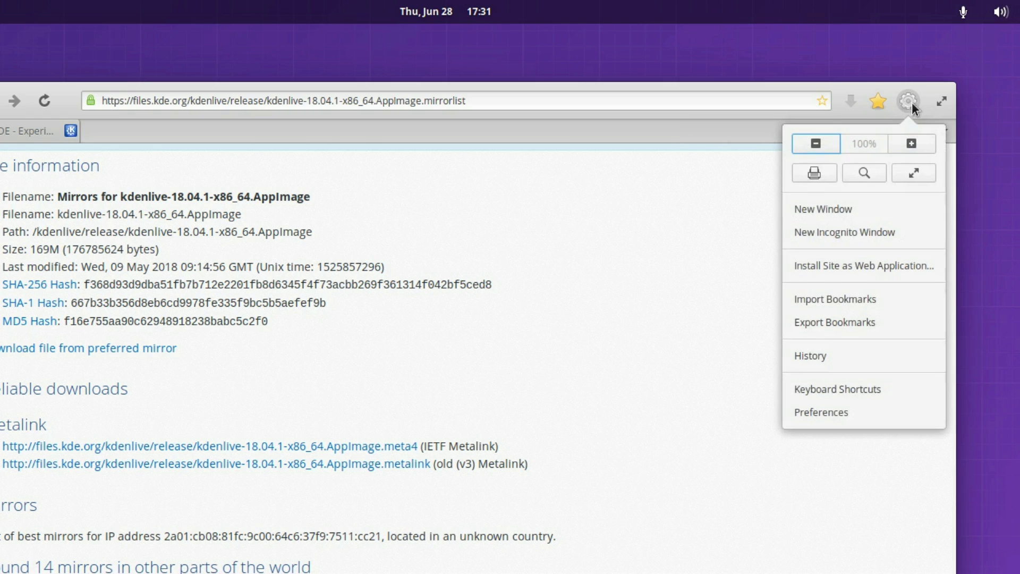
pyautogui.click(911, 143)
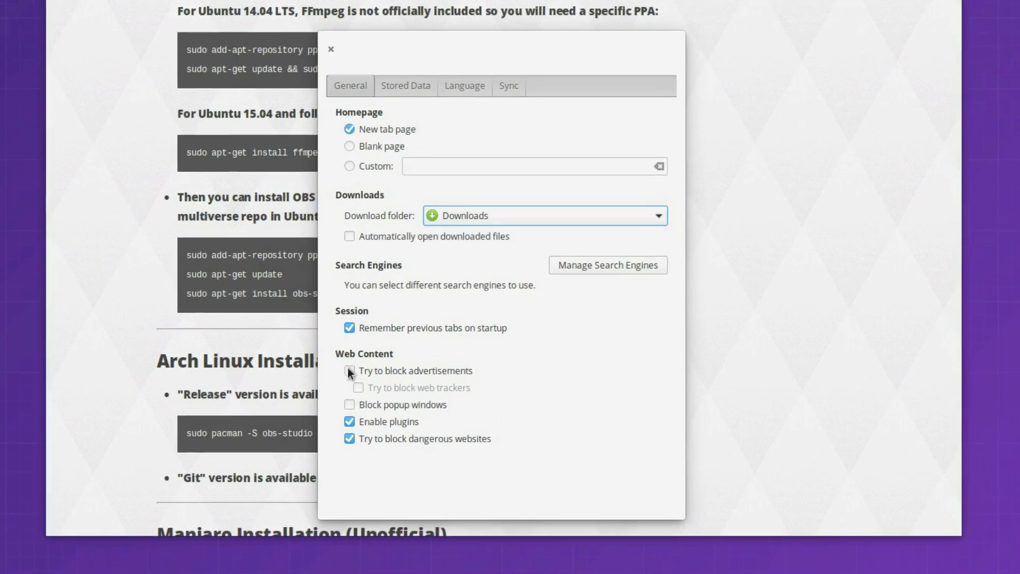
pyautogui.click(401, 356)
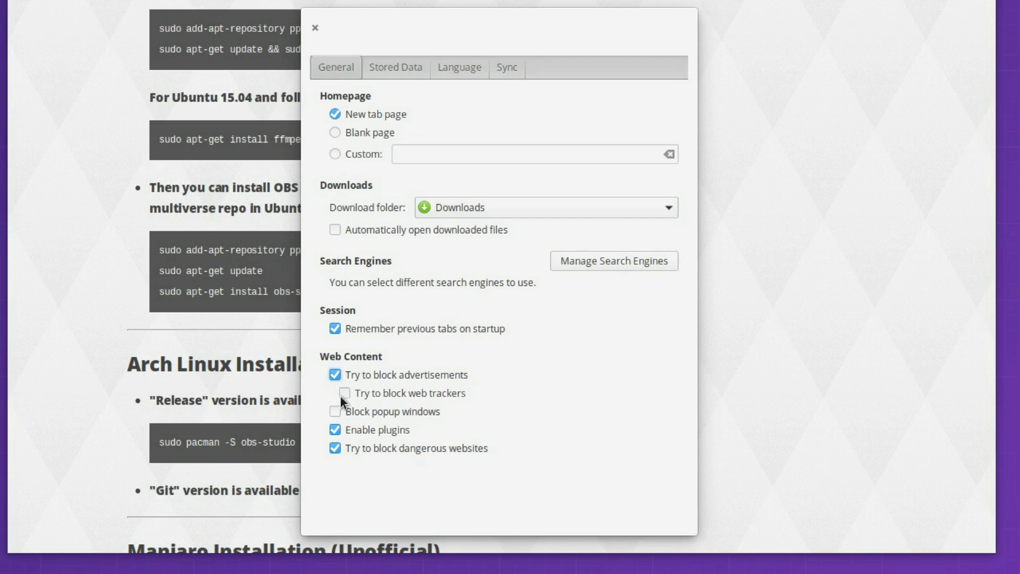
pyautogui.click(407, 69)
pyautogui.click(495, 69)
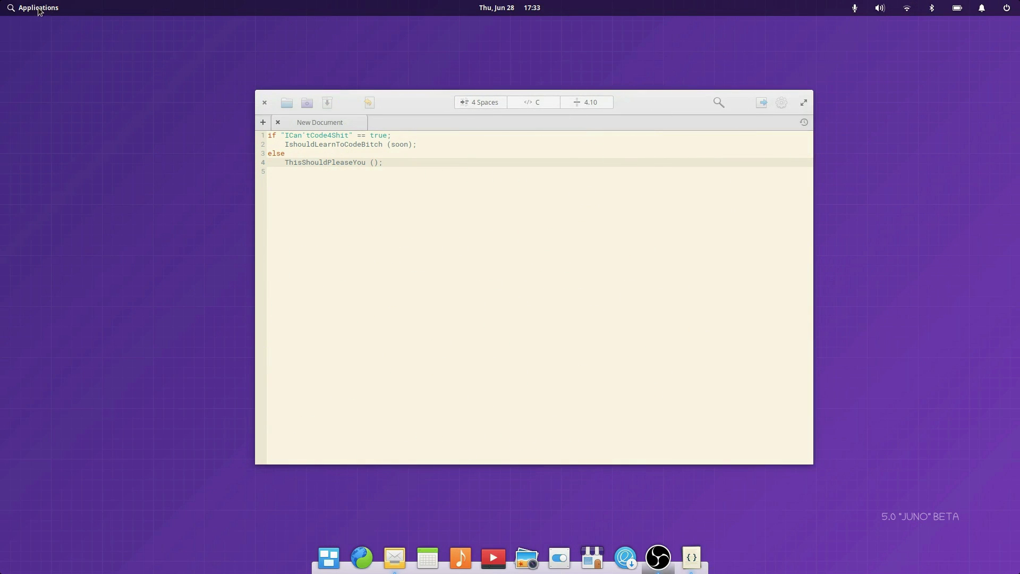
# Step: Search applications for 'scratch', then inspect Code's indentation, language and Go To Line popovers
pyautogui.click(40, 11)
pyautogui.write('scratch')
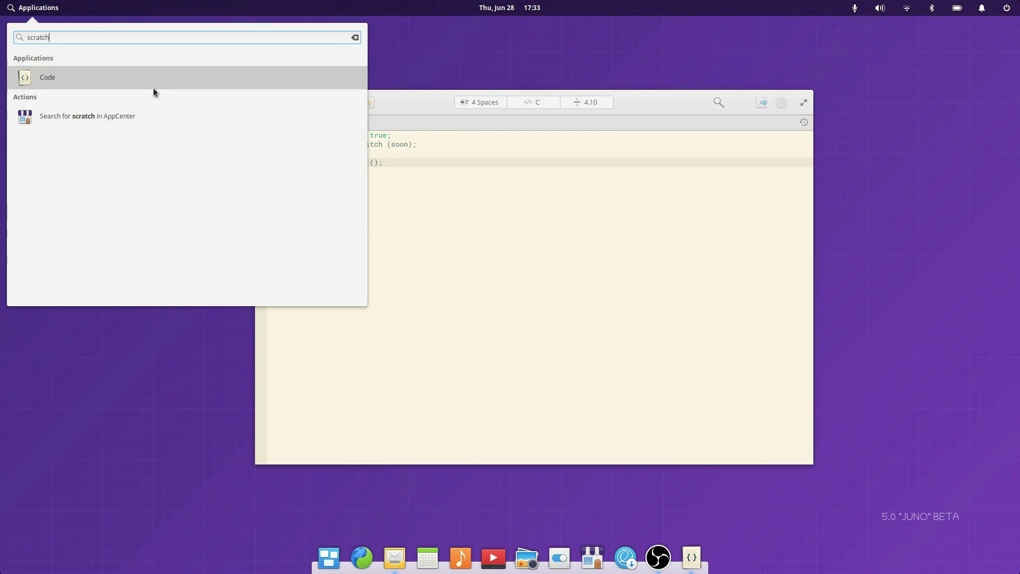
pyautogui.click(528, 231)
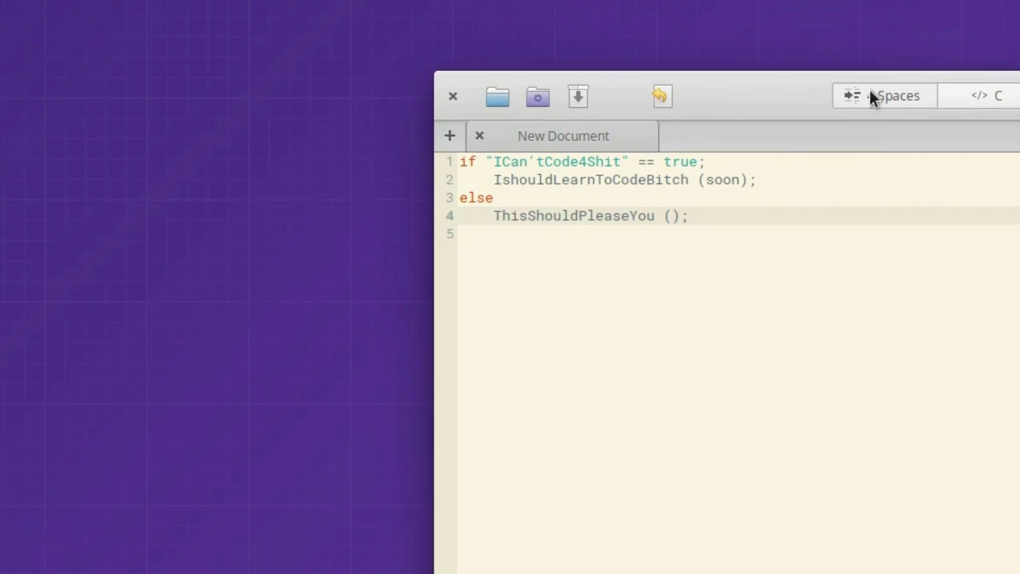
pyautogui.click(871, 98)
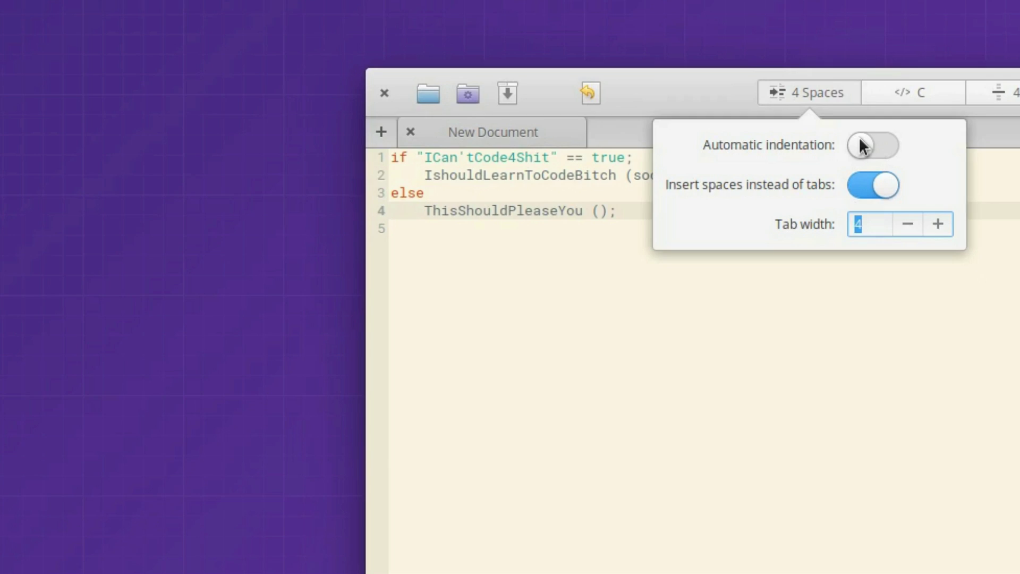
pyautogui.click(988, 96)
pyautogui.scroll(-8, 780, 374)
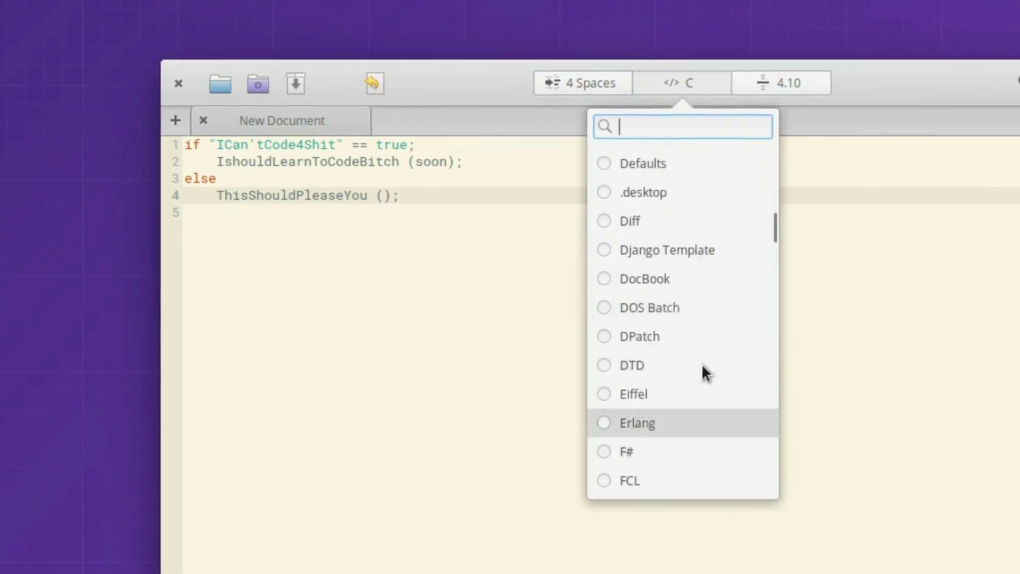
pyautogui.scroll(-15, 704, 370)
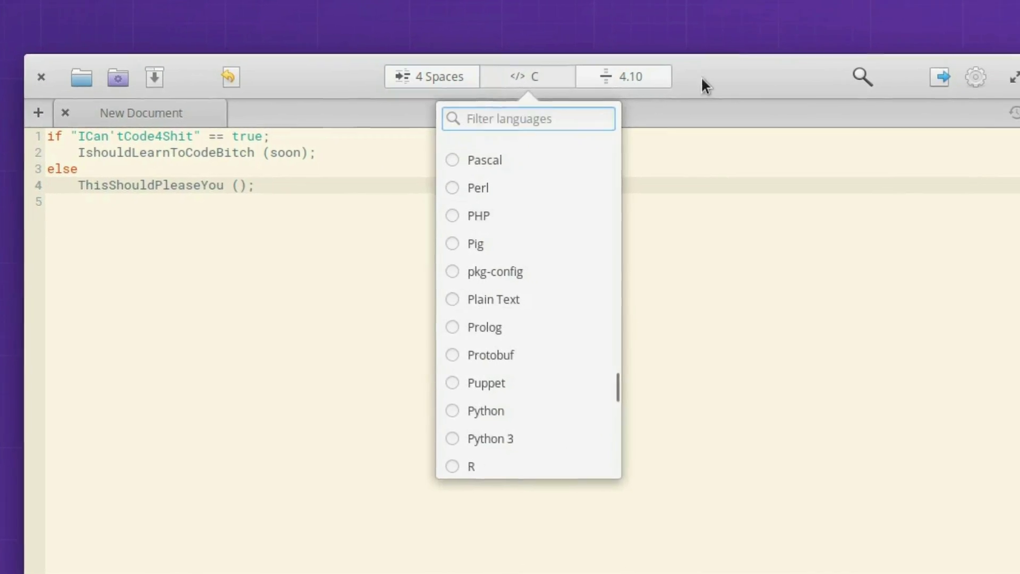
pyautogui.click(616, 78)
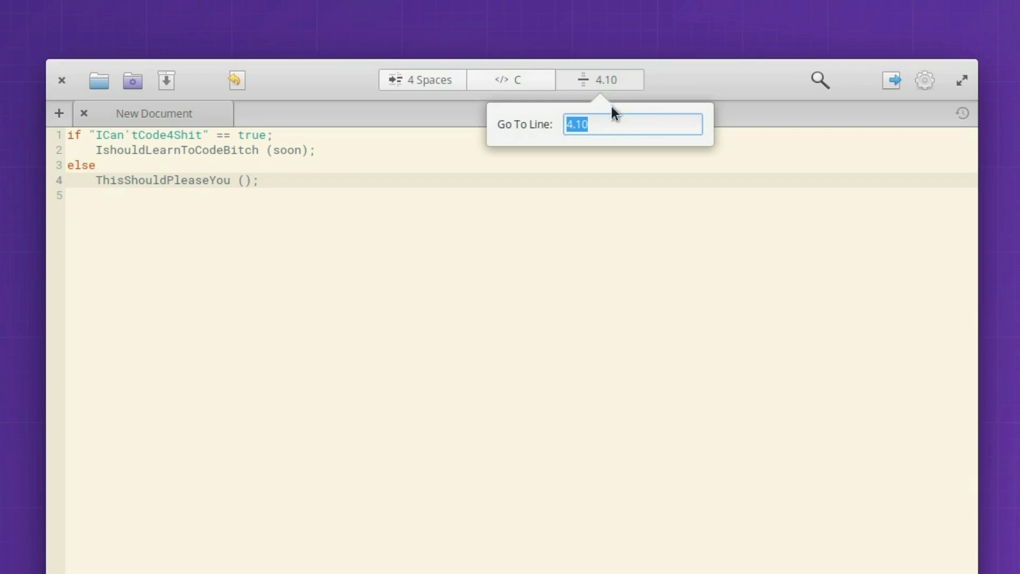
pyautogui.click(885, 85)
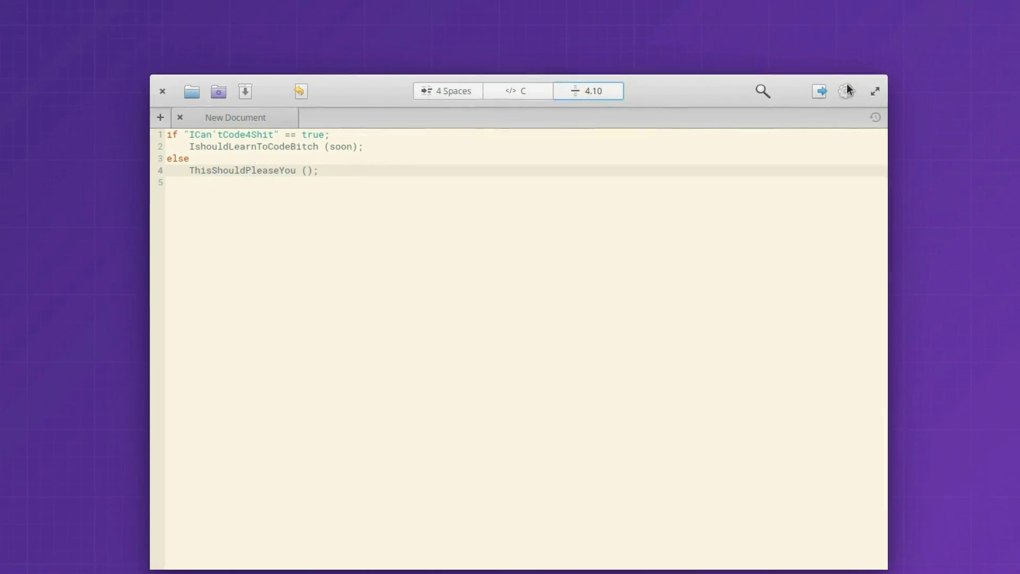
# Step: Browse the editor's Preferences extensions list, then switch Code to the dark theme
pyautogui.click(885, 85)
pyautogui.click(761, 215)
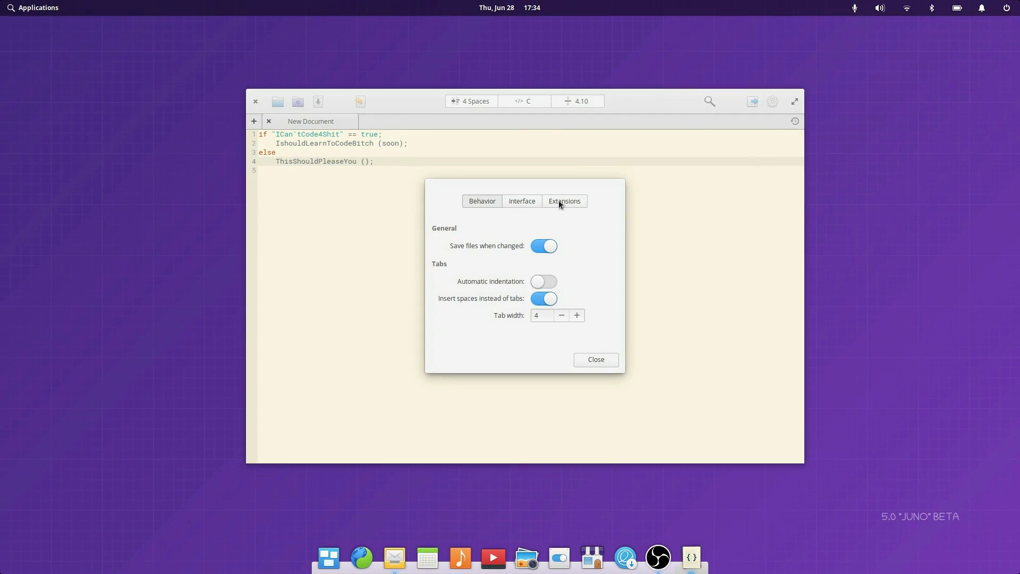
pyautogui.click(558, 201)
pyautogui.scroll(-1, 514, 274)
pyautogui.scroll(-3, 514, 275)
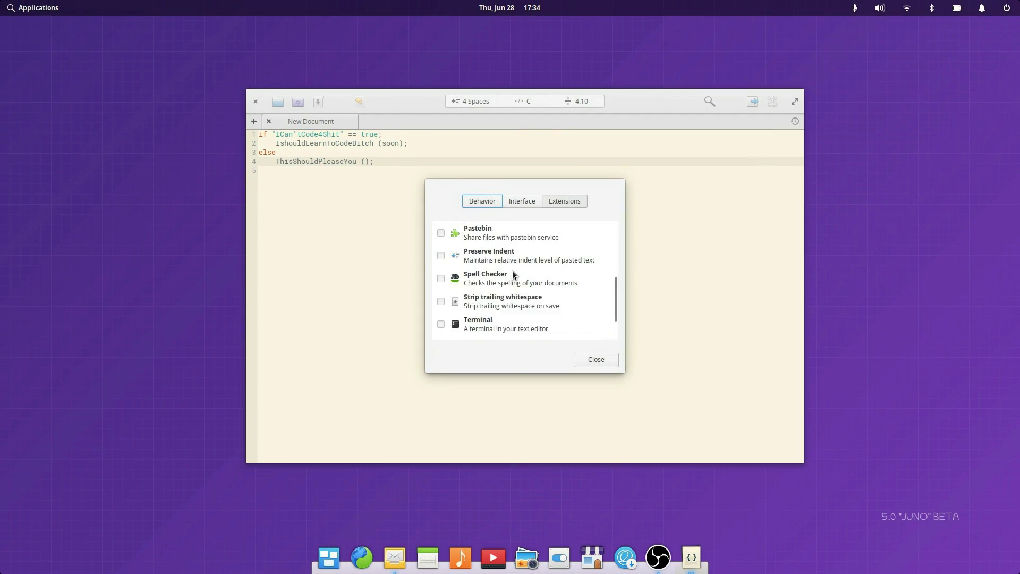
pyautogui.click(594, 360)
pyautogui.click(773, 102)
pyautogui.click(779, 151)
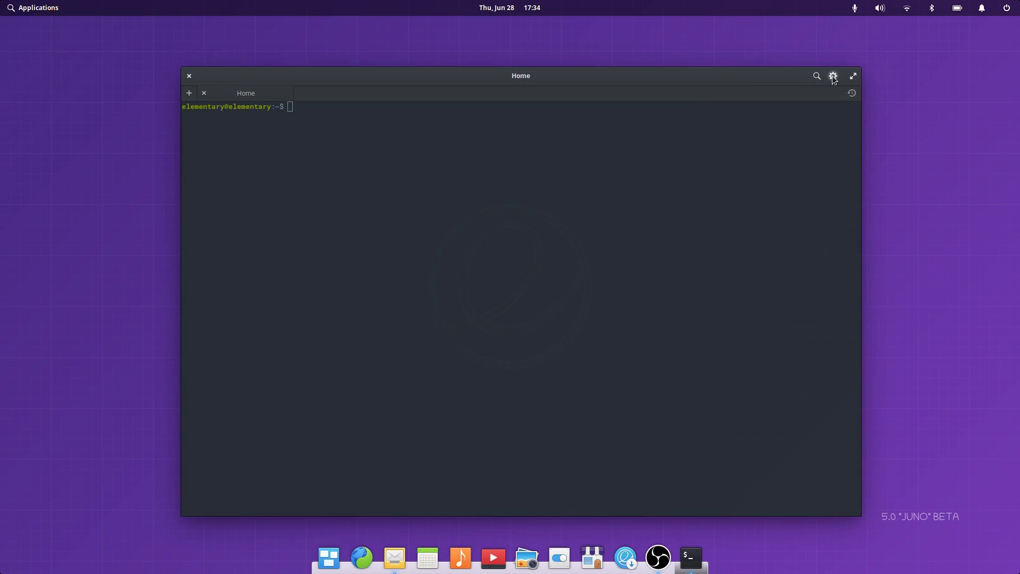
# Step: Try the Terminal's white and cream themes, then return it to the dark theme
pyautogui.click(833, 77)
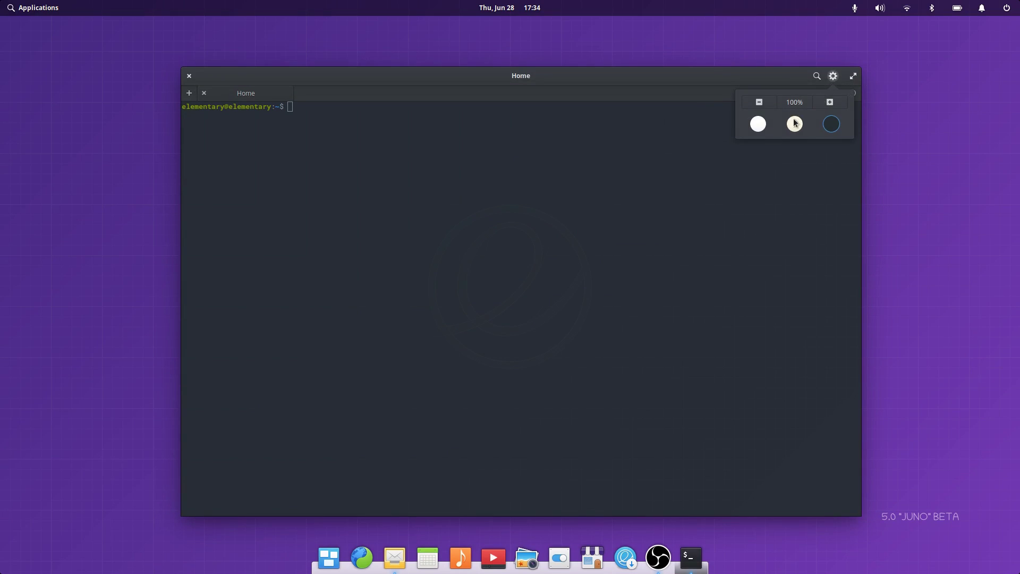
pyautogui.click(759, 124)
pyautogui.click(794, 124)
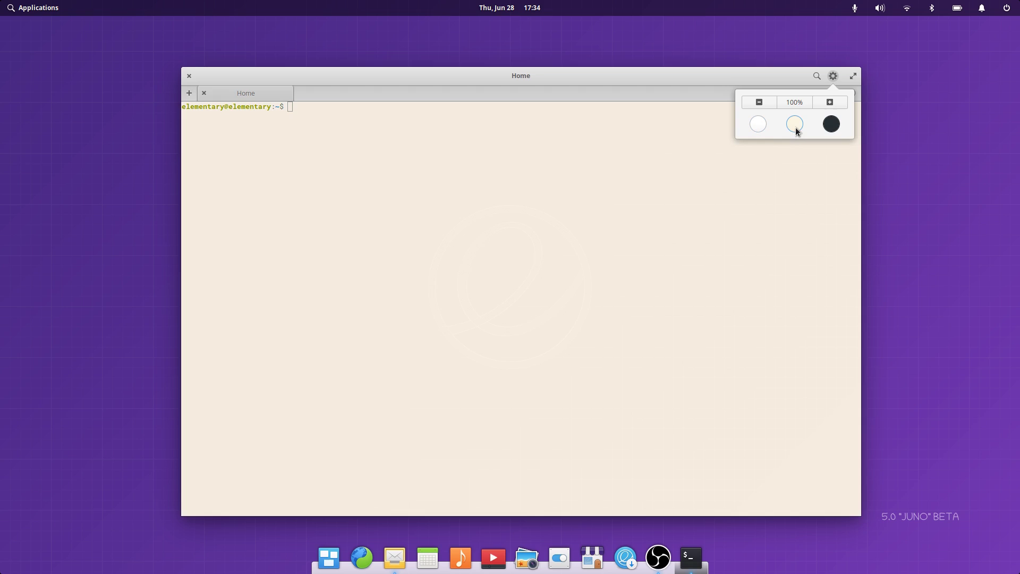
pyautogui.click(832, 125)
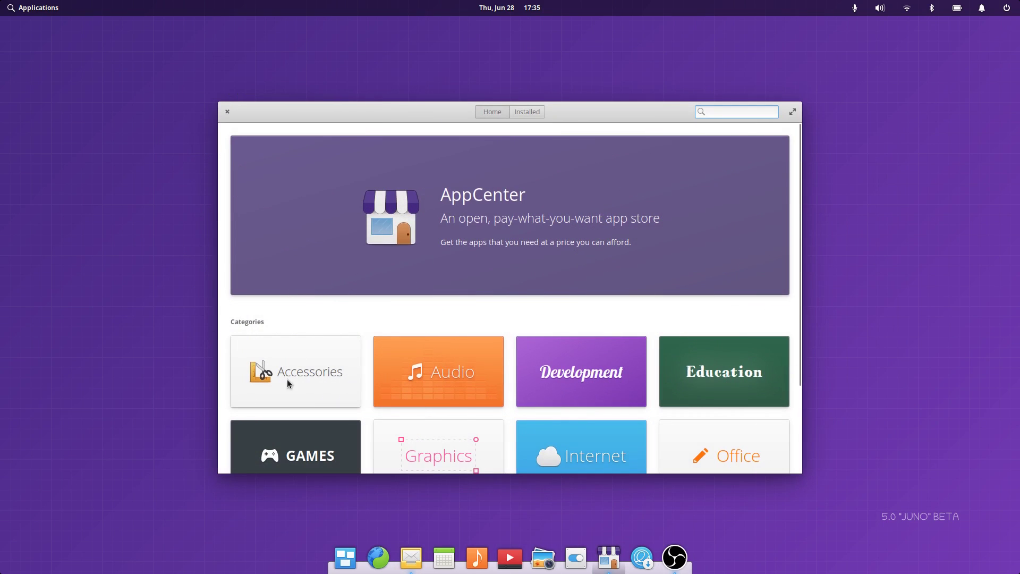
pyautogui.click(283, 365)
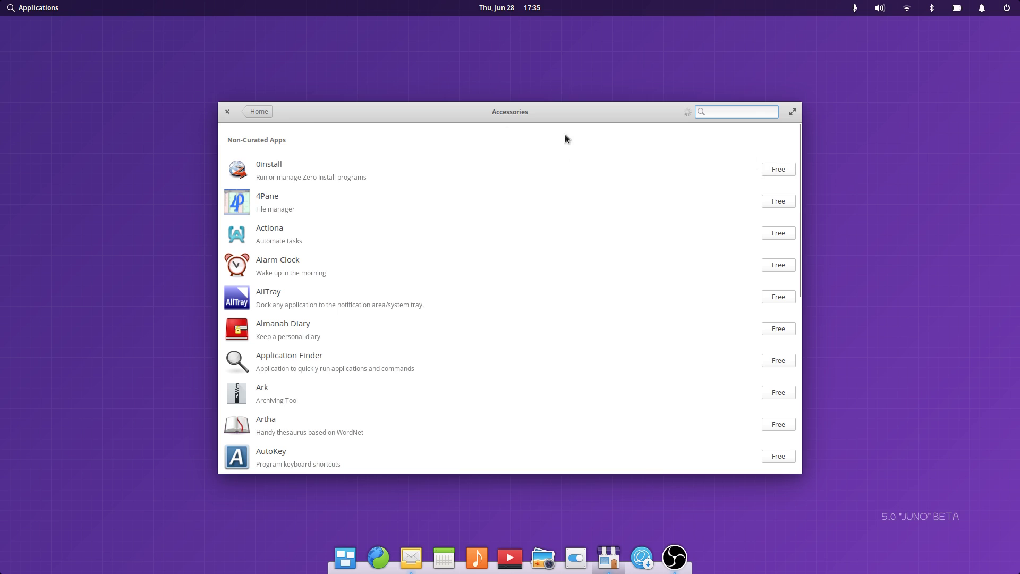
pyautogui.click(258, 111)
pyautogui.click(524, 111)
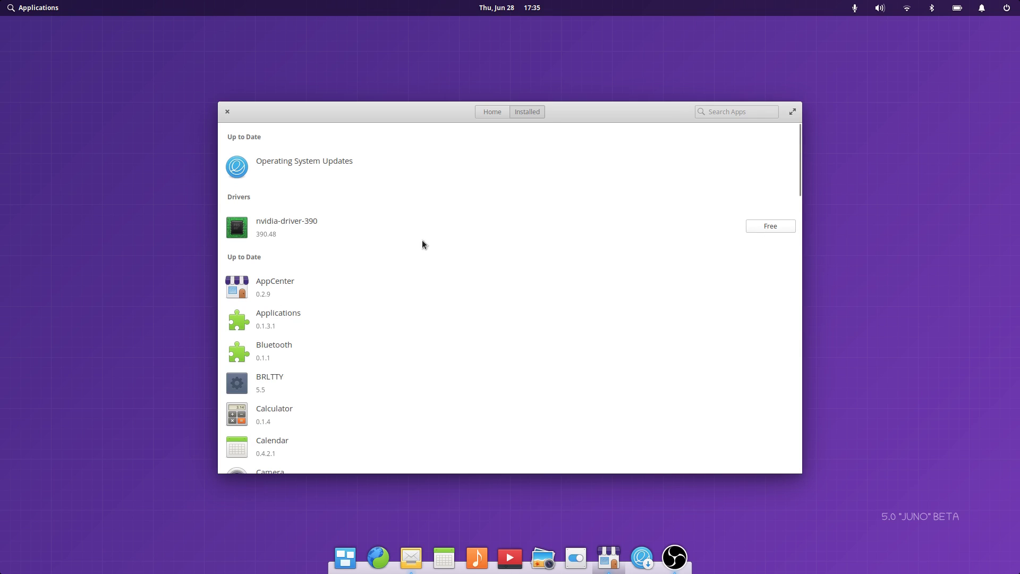
pyautogui.moveTo(487, 107); pyautogui.dragTo(490, 112)
pyautogui.click(496, 115)
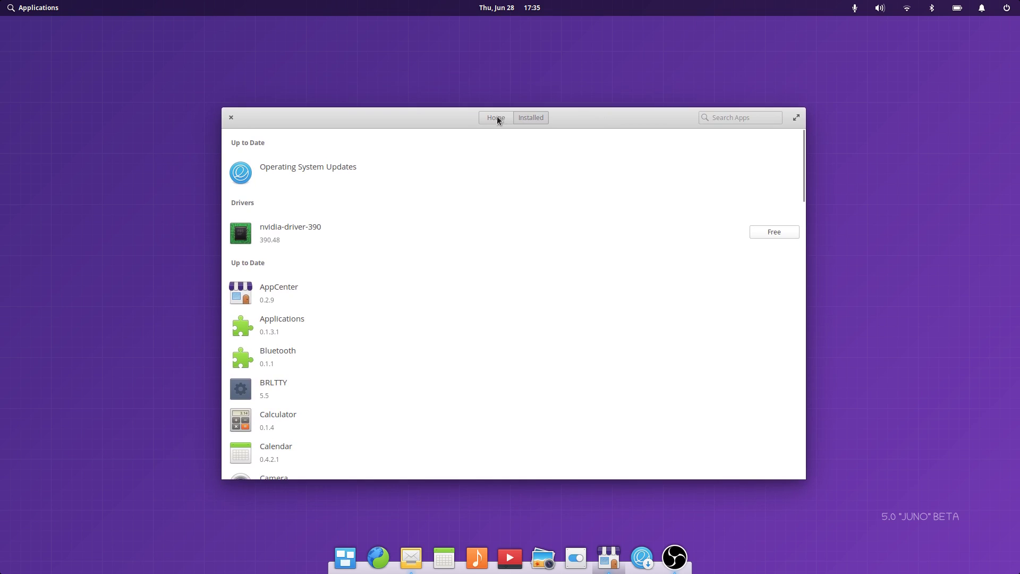
pyautogui.moveTo(602, 126)
pyautogui.mouseDown()
pyautogui.moveTo(603, 106)
pyautogui.moveTo(588, 119)
pyautogui.moveTo(596, 109)
pyautogui.mouseUp()
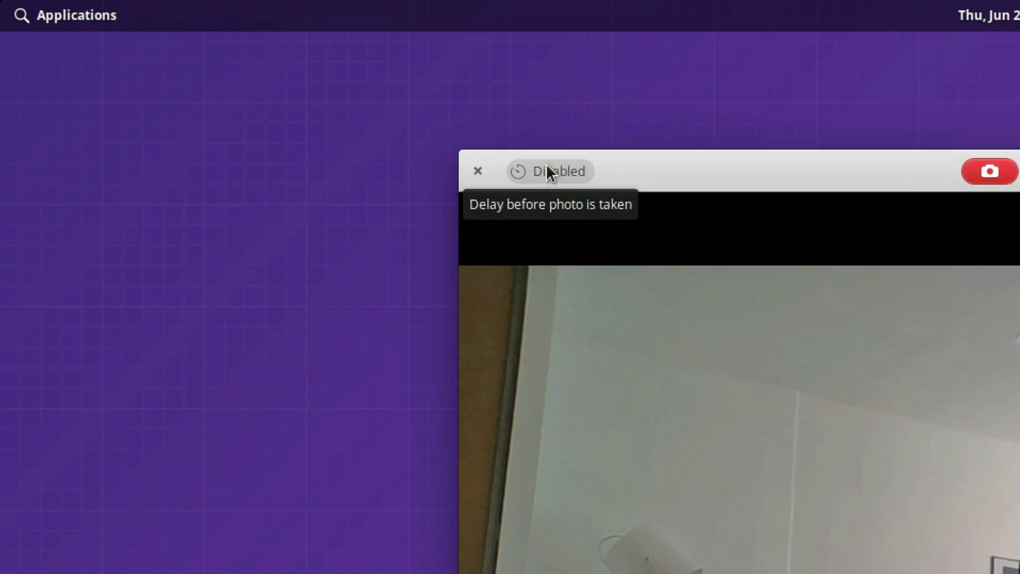
pyautogui.click(551, 178)
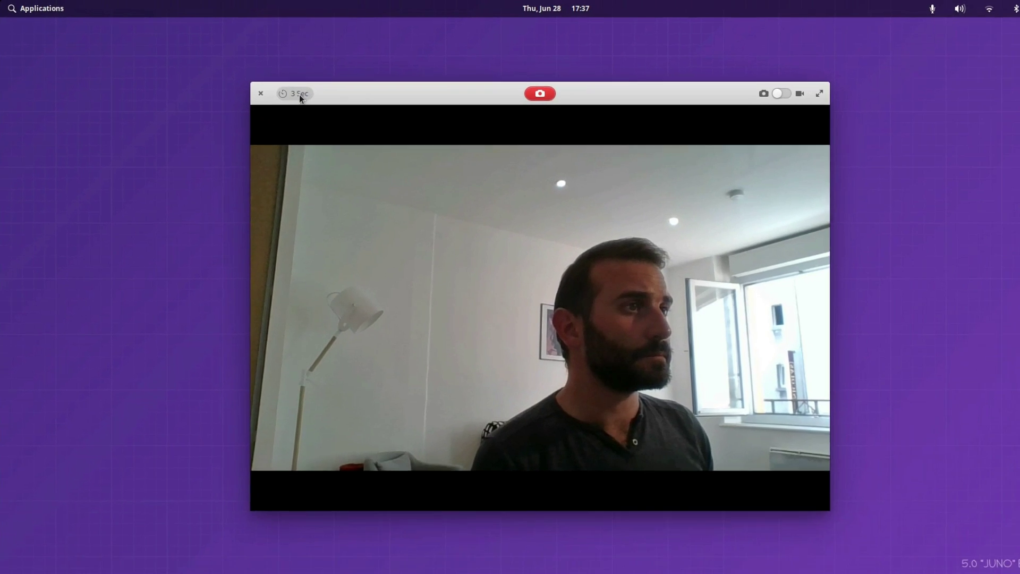
pyautogui.click(298, 95)
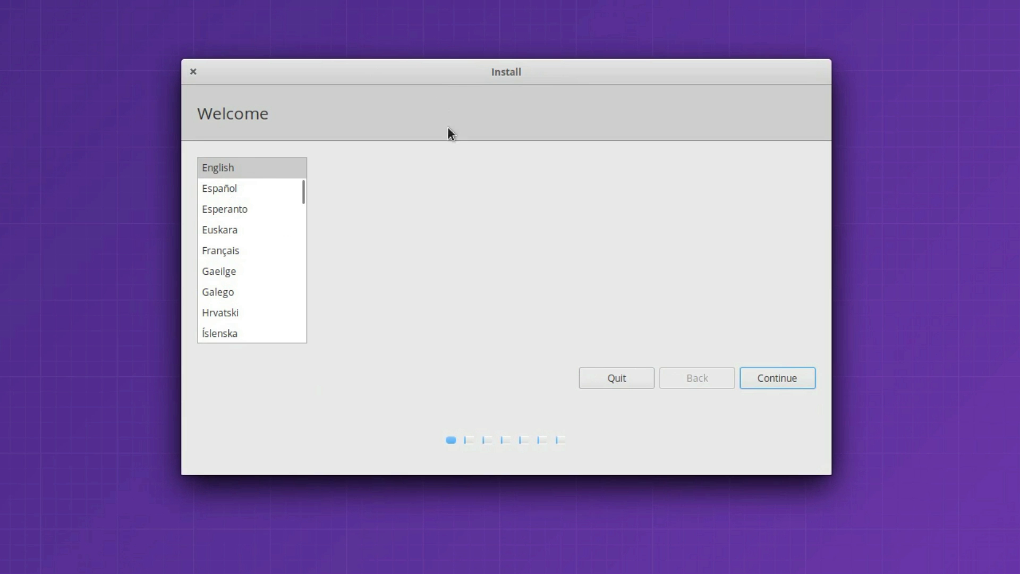
# Step: Choose English, keep the English (US) keyboard layout, and connect to the available wi-fi network
pyautogui.click(230, 167)
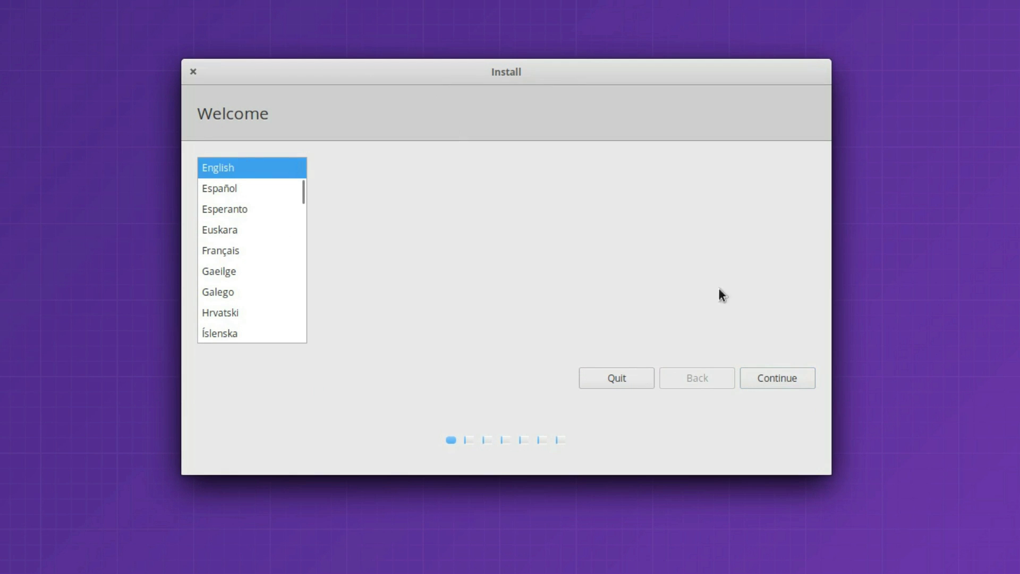
pyautogui.click(769, 366)
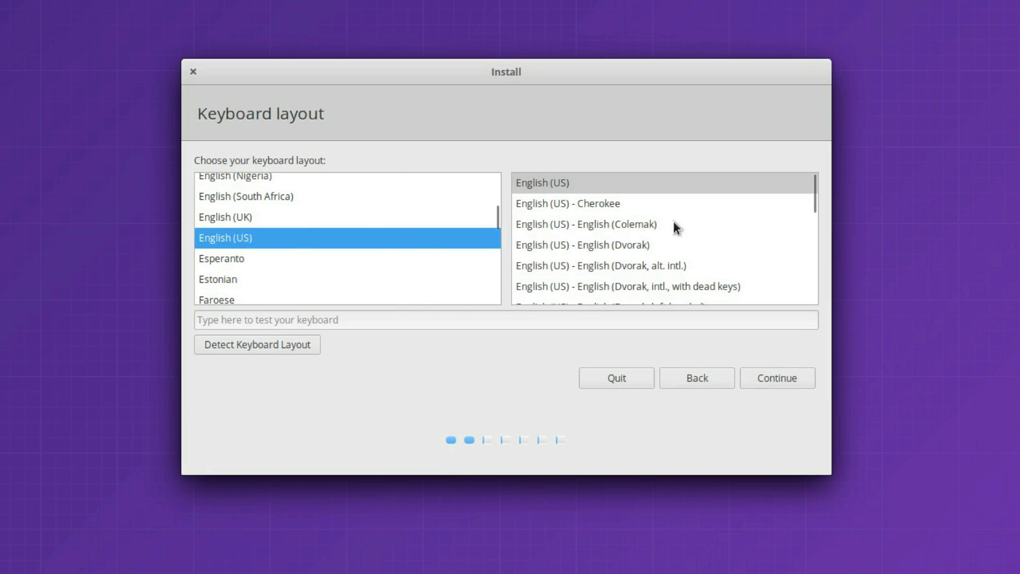
pyautogui.click(767, 376)
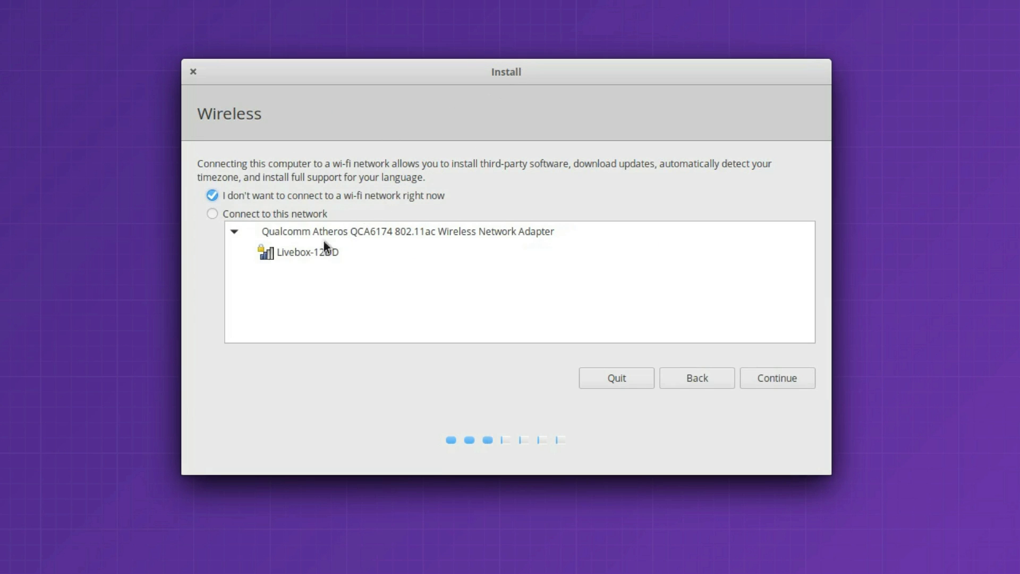
pyautogui.click(282, 255)
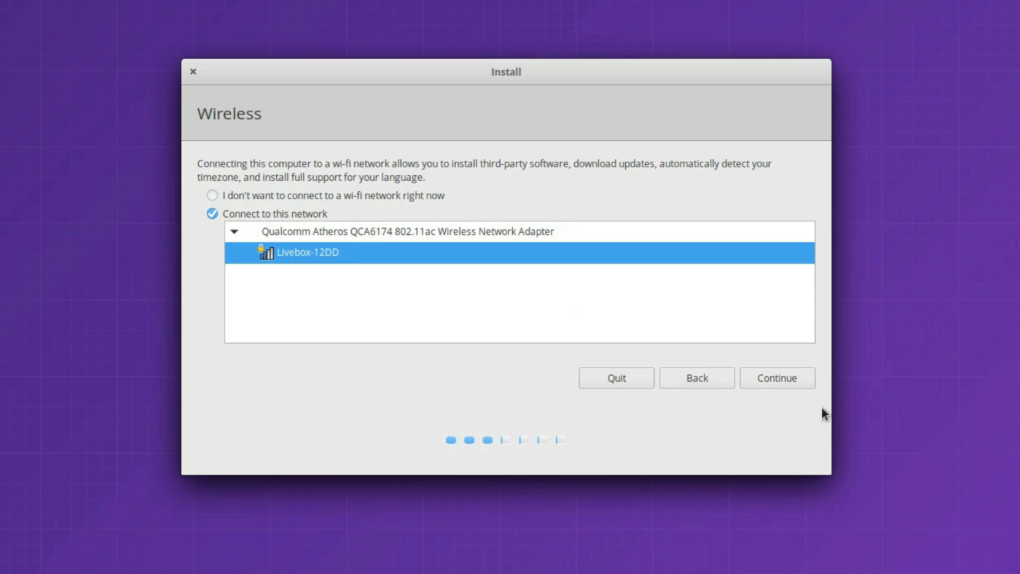
pyautogui.click(769, 375)
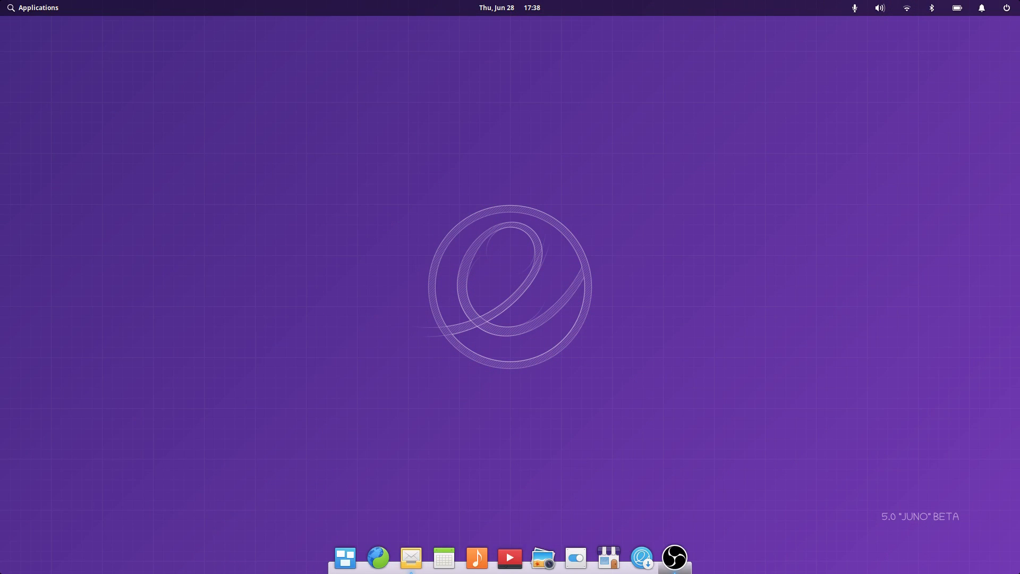
# Step: Cycle through the date, sound, network, Bluetooth and notification indicators, then open User Accounts settings
pyautogui.press('super')
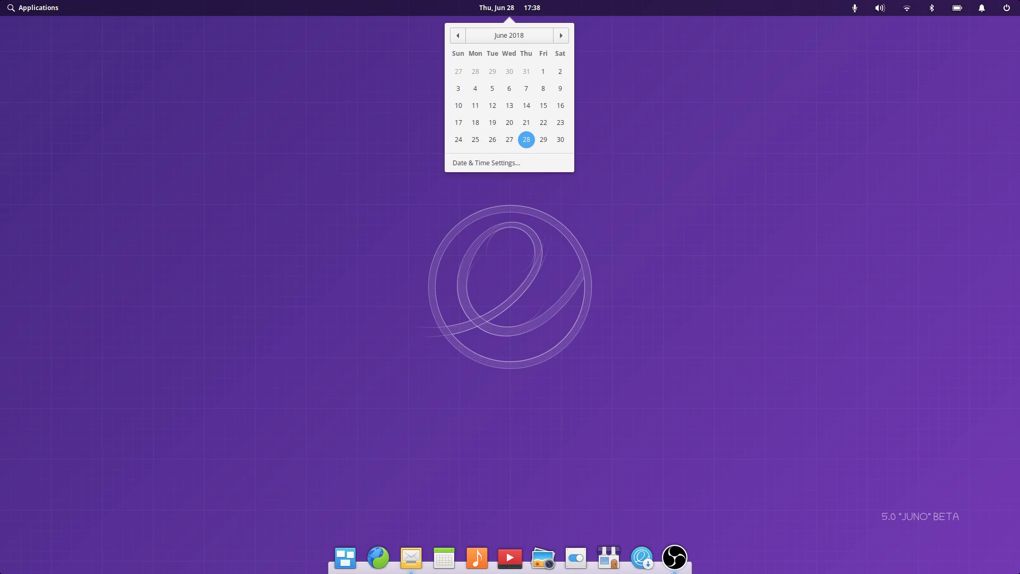
pyautogui.press('Right')
pyautogui.press('Right')
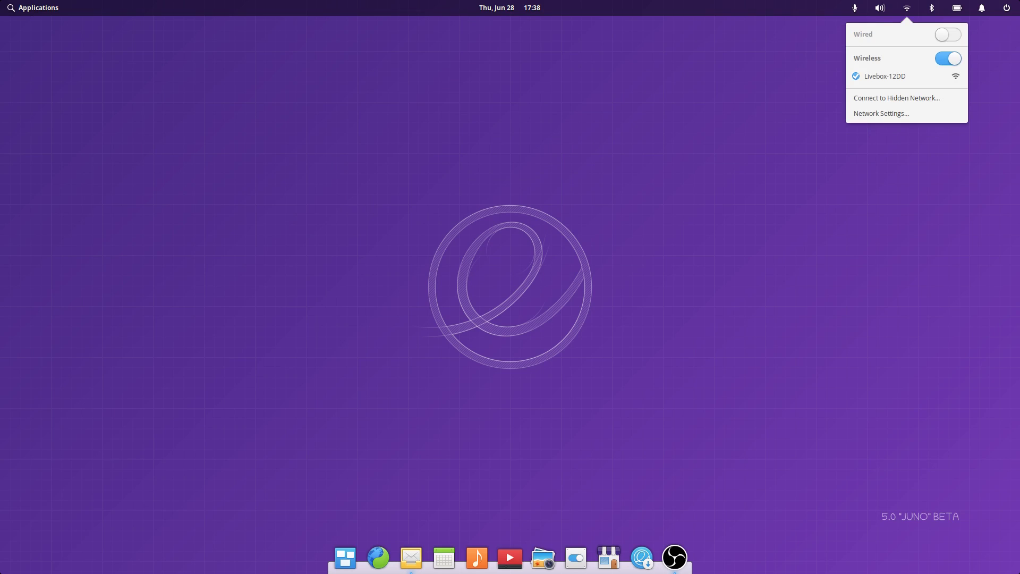
pyautogui.press('Left')
pyautogui.press('Right')
pyautogui.press('Right')
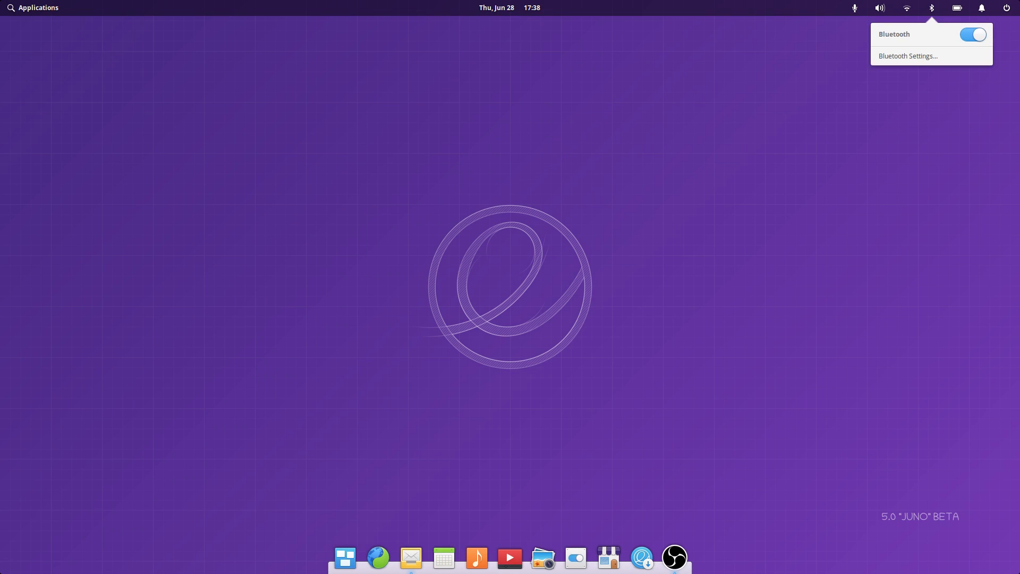
pyautogui.press('Right')
pyautogui.press('Right')
pyautogui.press('Right')
pyautogui.press('Left')
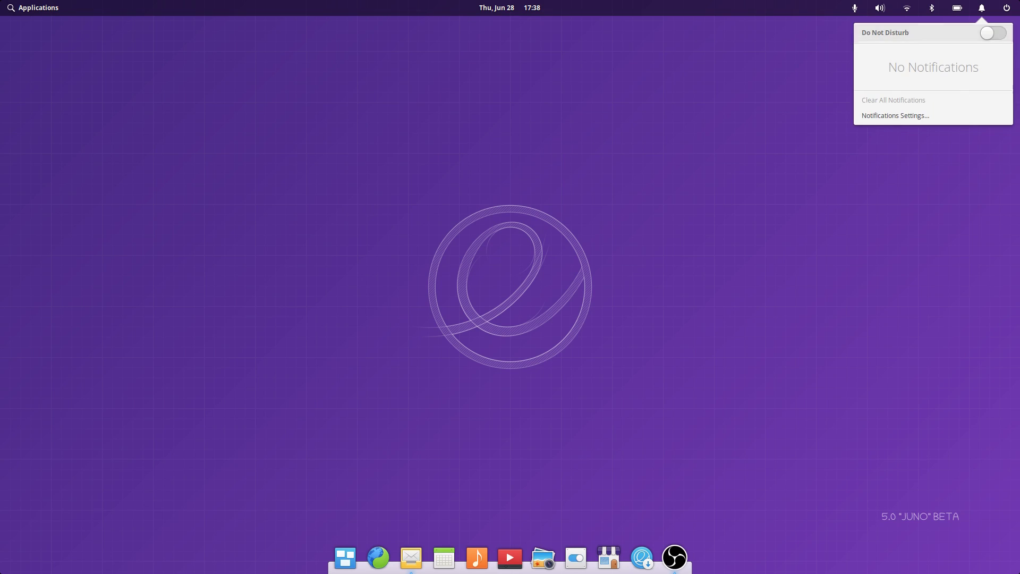
pyautogui.press('Right')
pyautogui.press('Up')
pyautogui.press('Up')
pyautogui.press('Up')
pyautogui.press('Up')
pyautogui.press('Up')
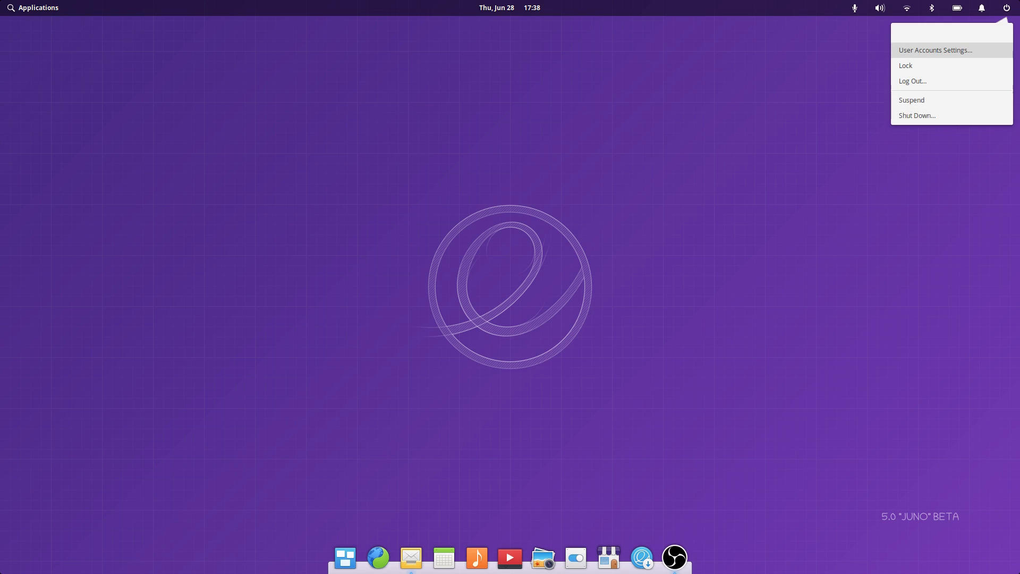
pyautogui.press('Escape')
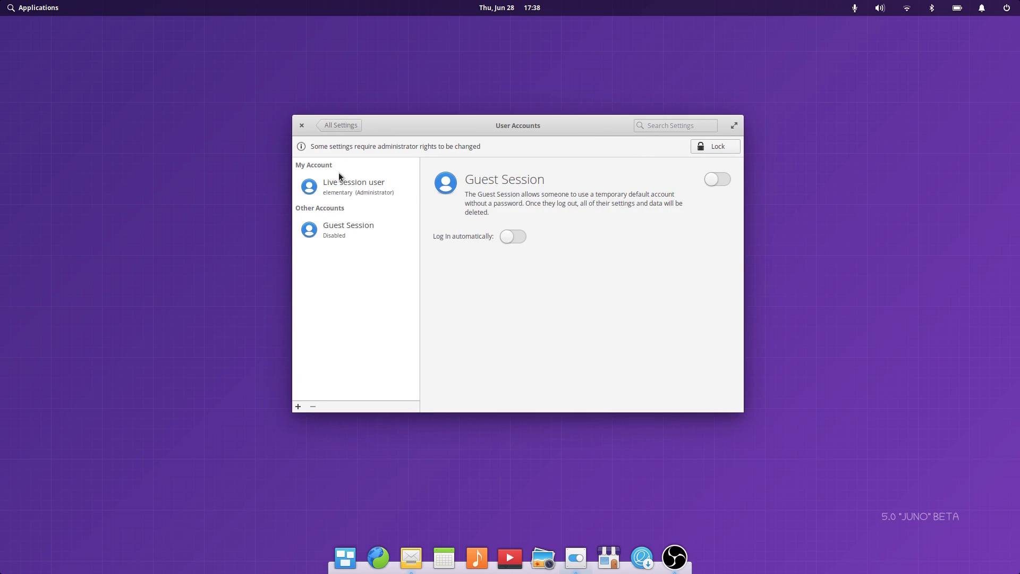
# Step: Check the live session user's account, then search 'kdenl' and open Kdenlive's details
pyautogui.click(340, 182)
pyautogui.click(339, 219)
pyautogui.click(716, 100)
pyautogui.write('k')
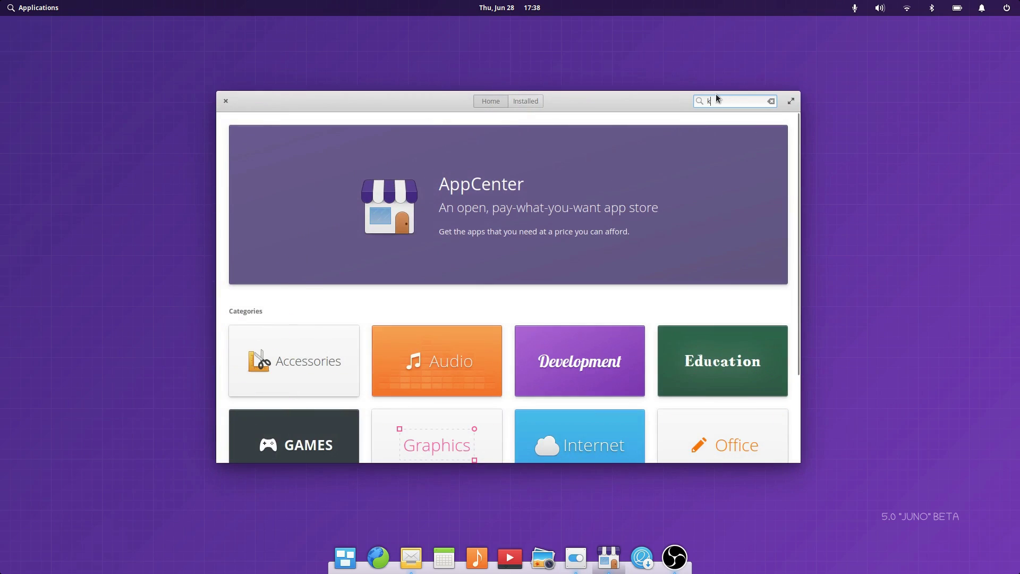
pyautogui.write('denl')
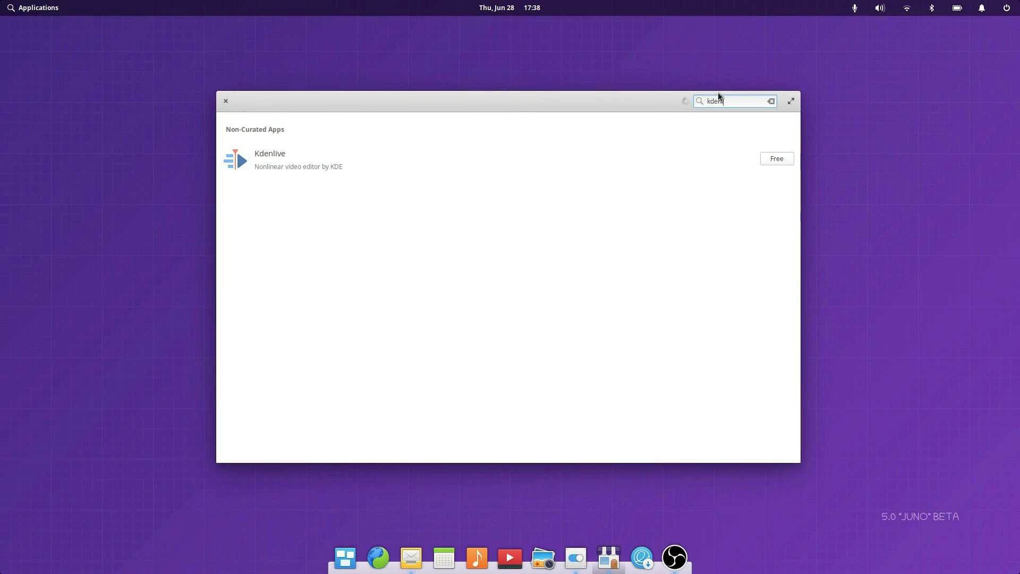
pyautogui.click(425, 160)
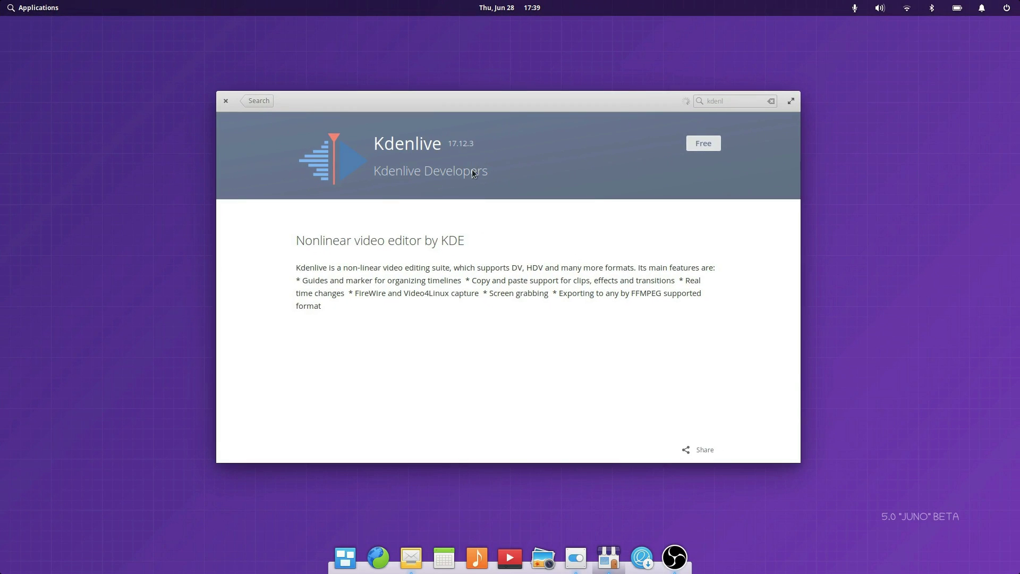
# Step: Replace the search with 'gimp' and open the GNU Image Manipulation Program page
pyautogui.click(255, 101)
pyautogui.tripleClick(759, 100)
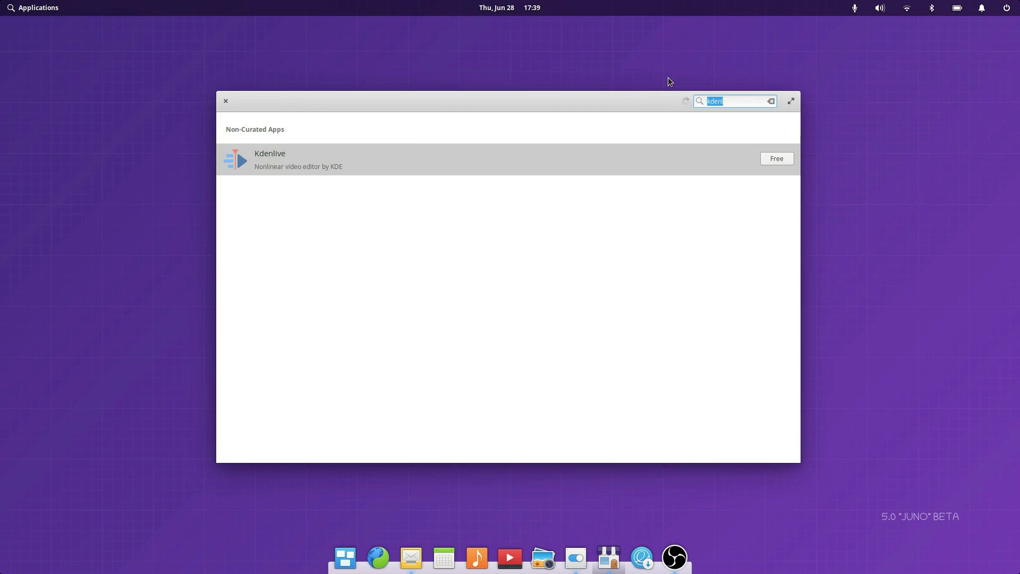
pyautogui.write('gimp')
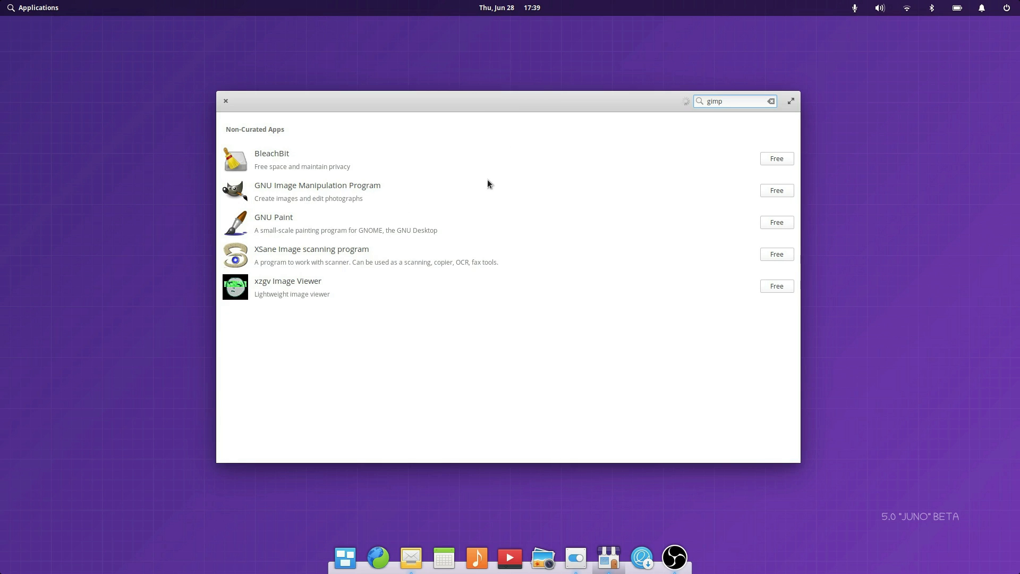
pyautogui.click(611, 181)
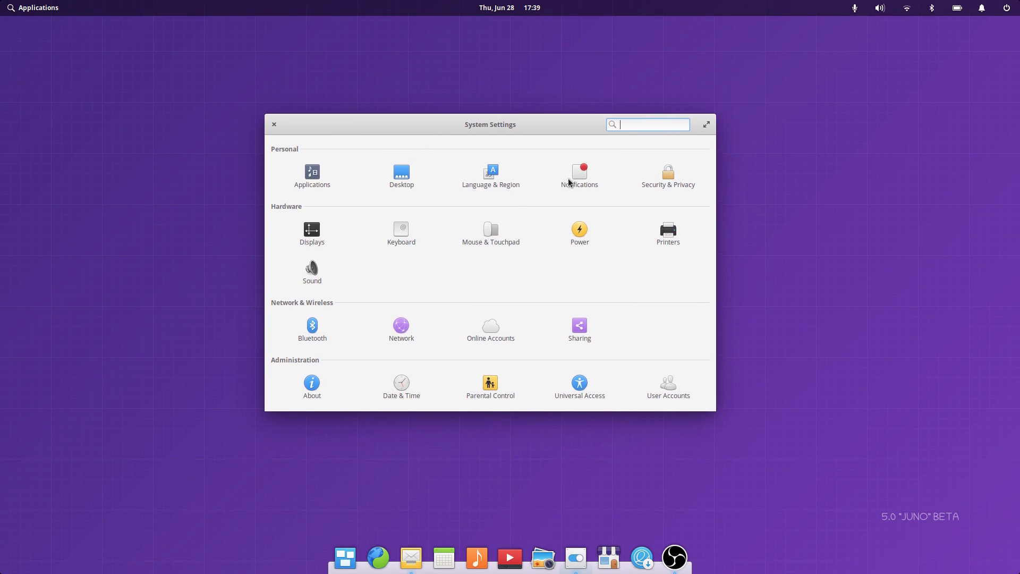
# Step: Look over the Notifications and Applications settings panels
pyautogui.click(573, 179)
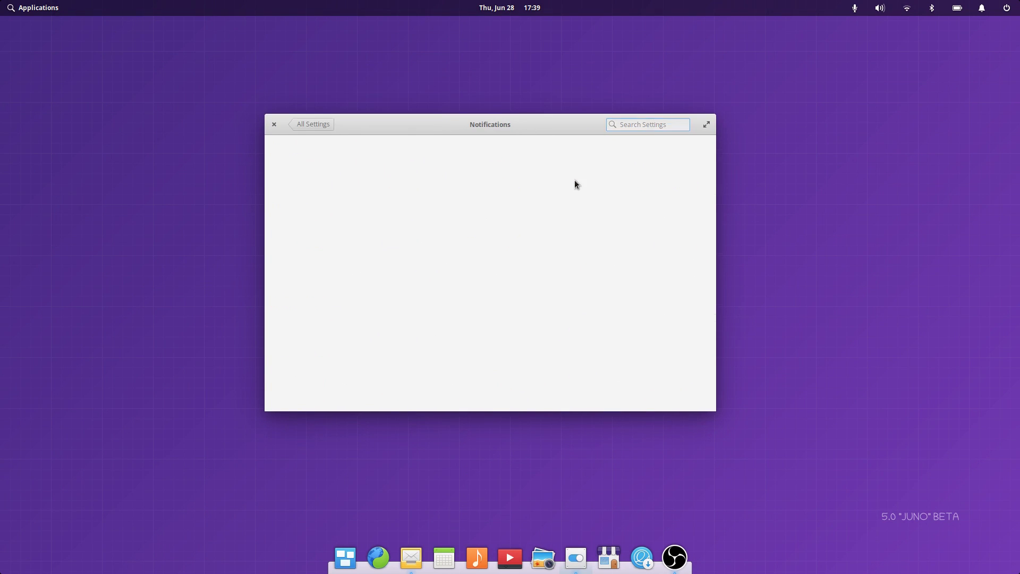
pyautogui.click(314, 124)
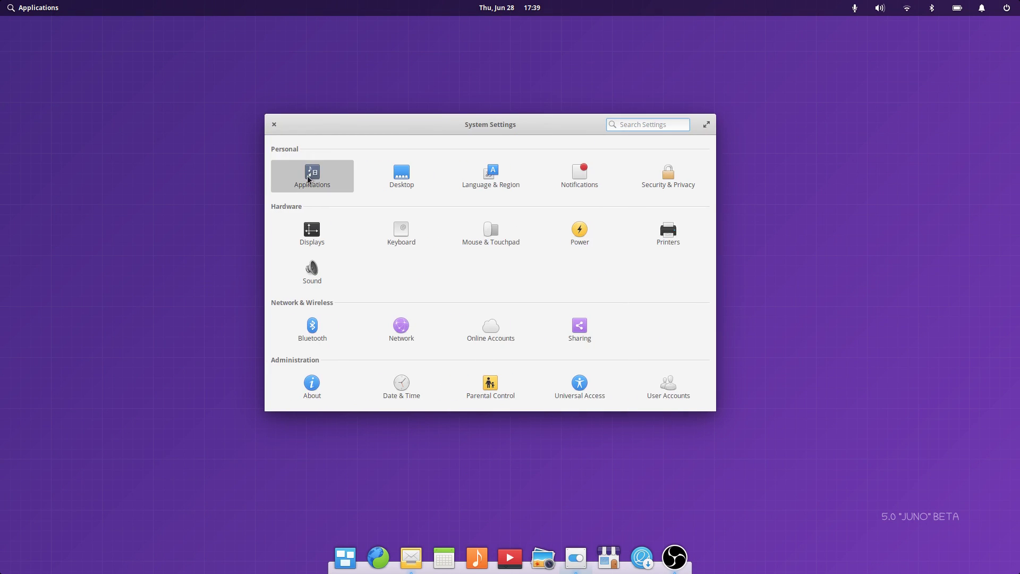
pyautogui.click(312, 173)
pyautogui.click(308, 125)
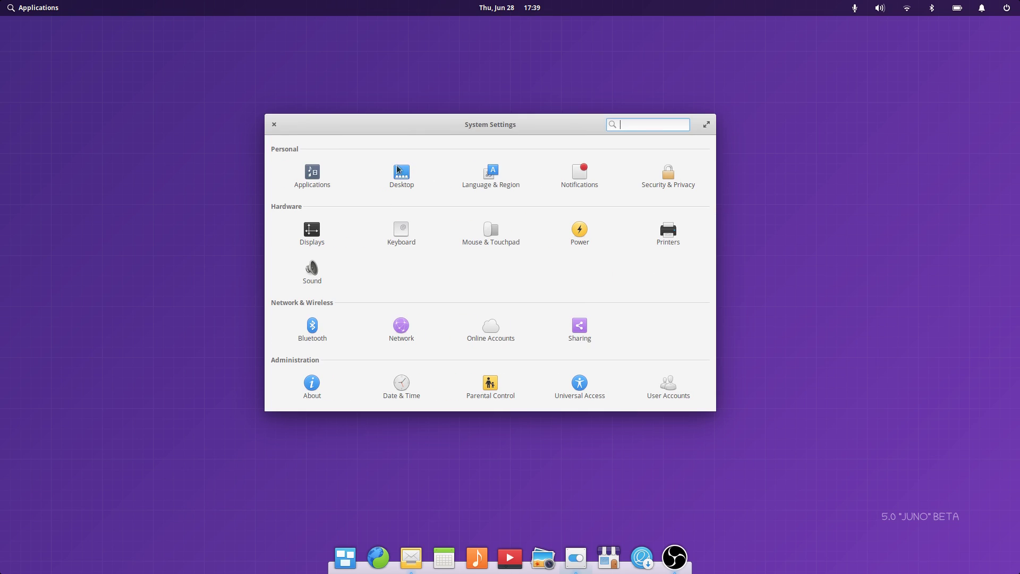
# Step: In Desktop settings, try the canyon, dark clouds and mountain sunset wallpapers, ending on canyon
pyautogui.click(412, 190)
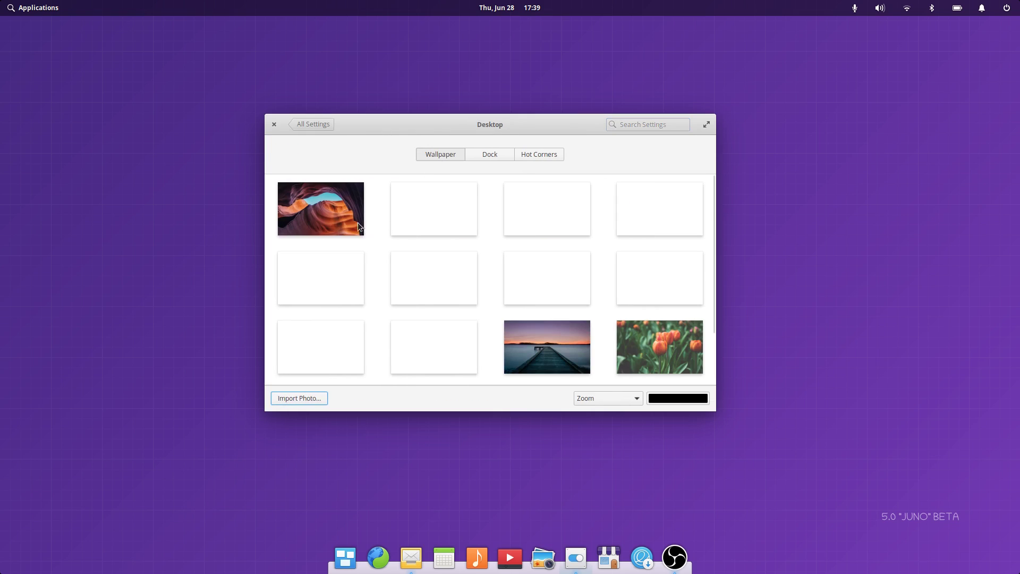
pyautogui.click(327, 202)
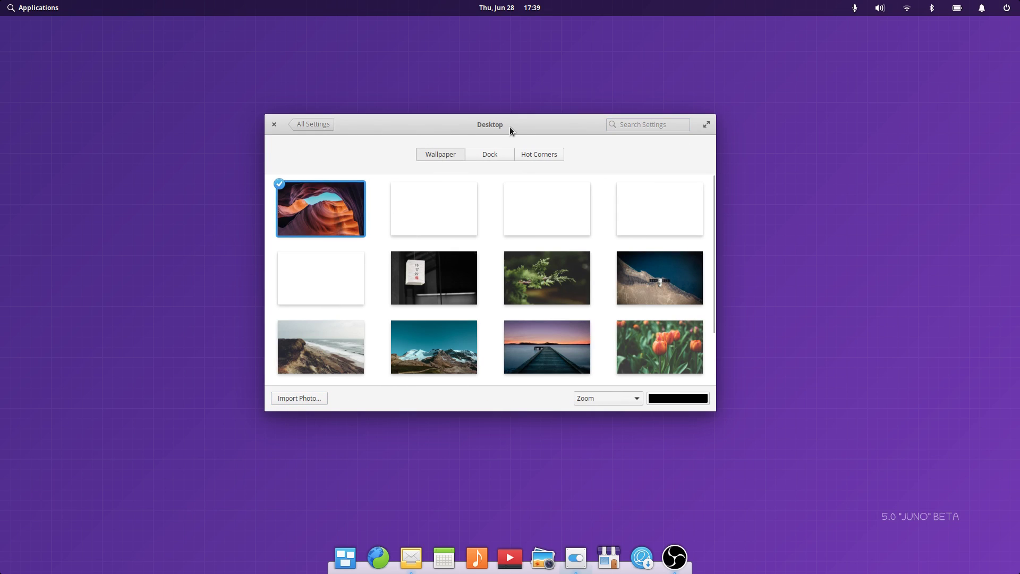
pyautogui.moveTo(508, 126); pyautogui.dragTo(492, 200)
pyautogui.click(418, 274)
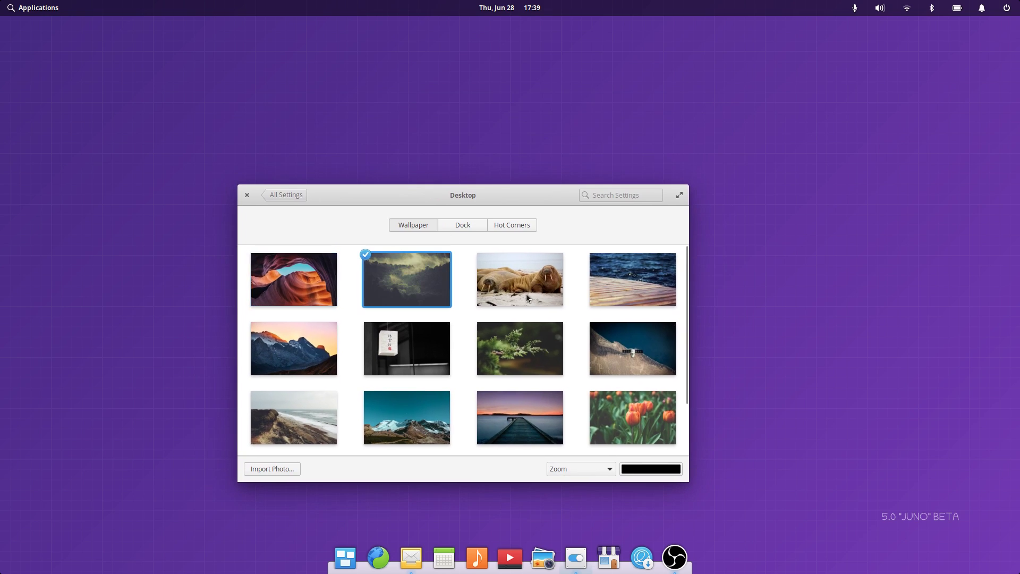
pyautogui.click(305, 343)
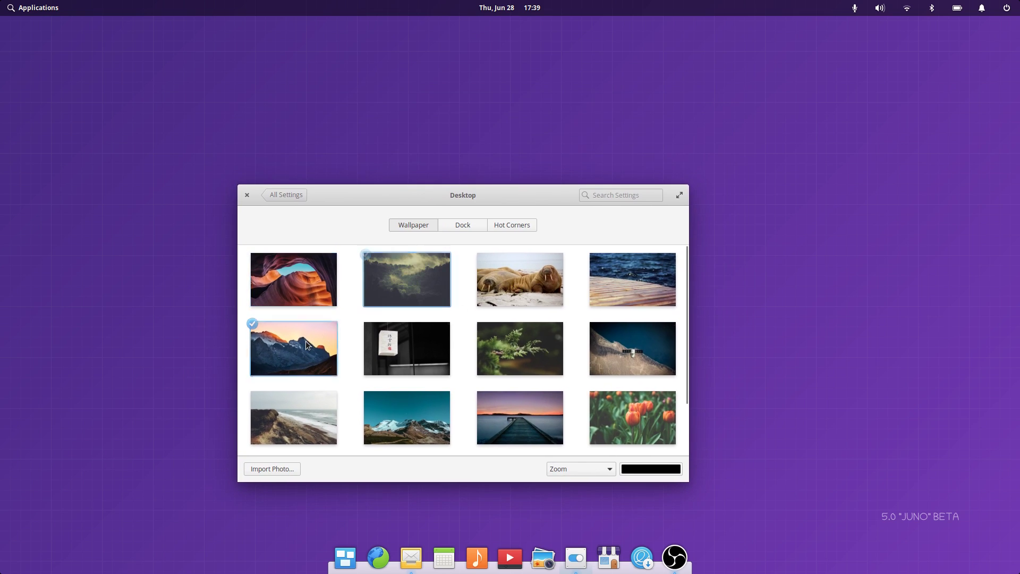
pyautogui.click(306, 289)
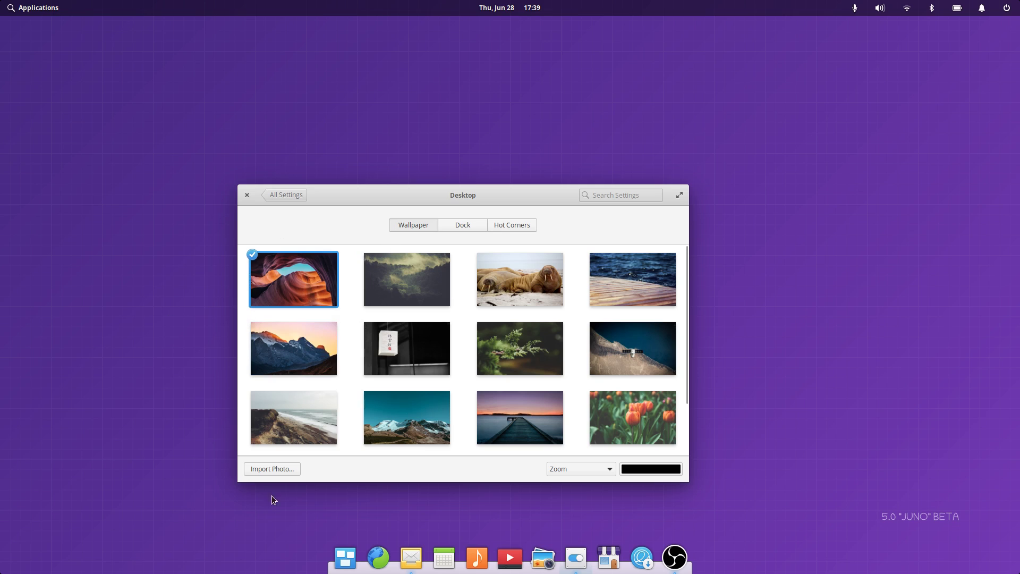
# Step: Switch scaling to Centered and back to Zoom, then set the purple elementary wallpaper
pyautogui.click(568, 470)
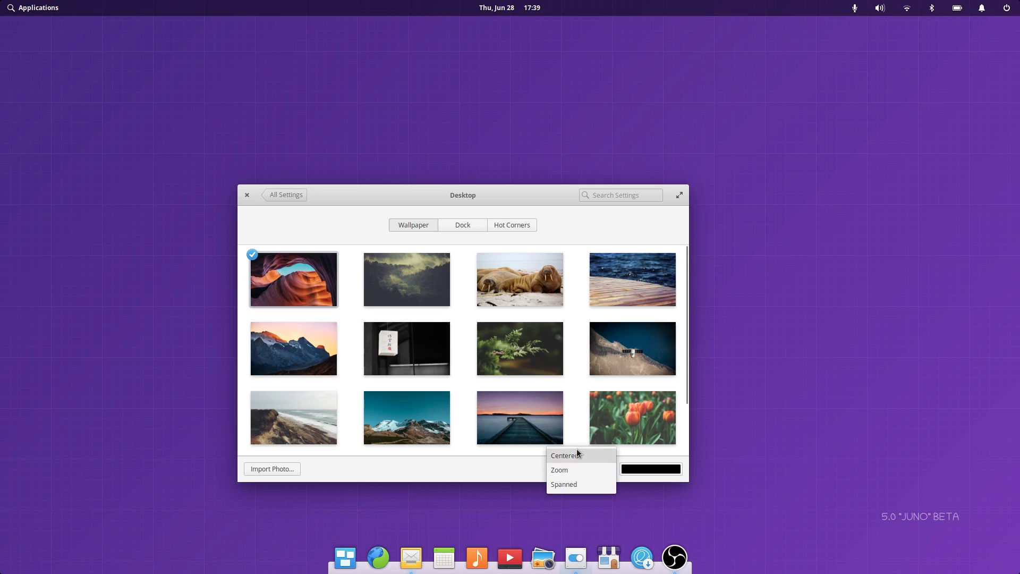
pyautogui.click(574, 454)
pyautogui.click(567, 470)
pyautogui.click(568, 484)
pyautogui.scroll(-2, 540, 329)
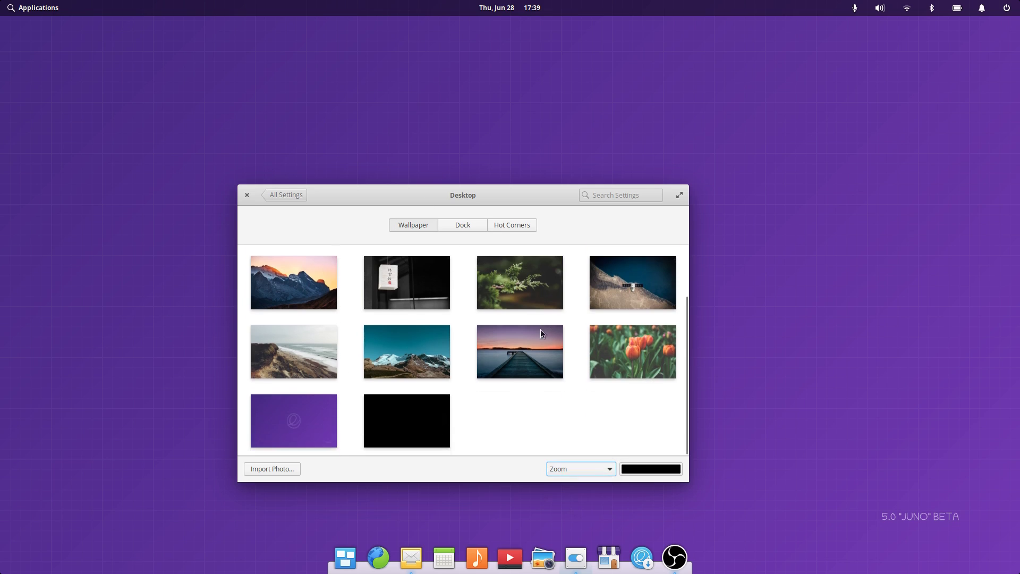
pyautogui.click(397, 430)
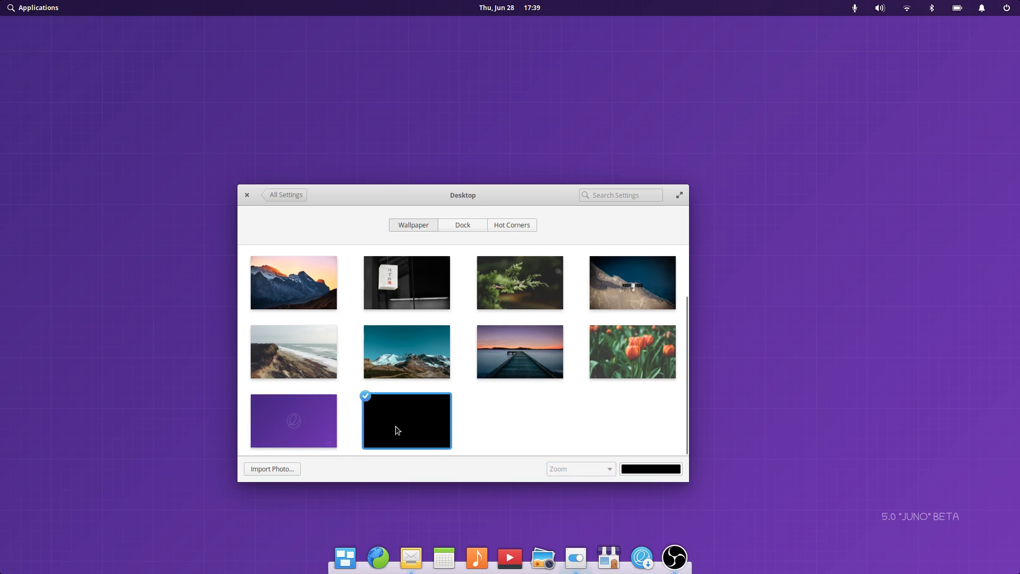
pyautogui.click(310, 419)
# Step: Check the Dock and Hot Corners tabs, briefly revisit Desktop, and return to All Settings
pyautogui.click(457, 229)
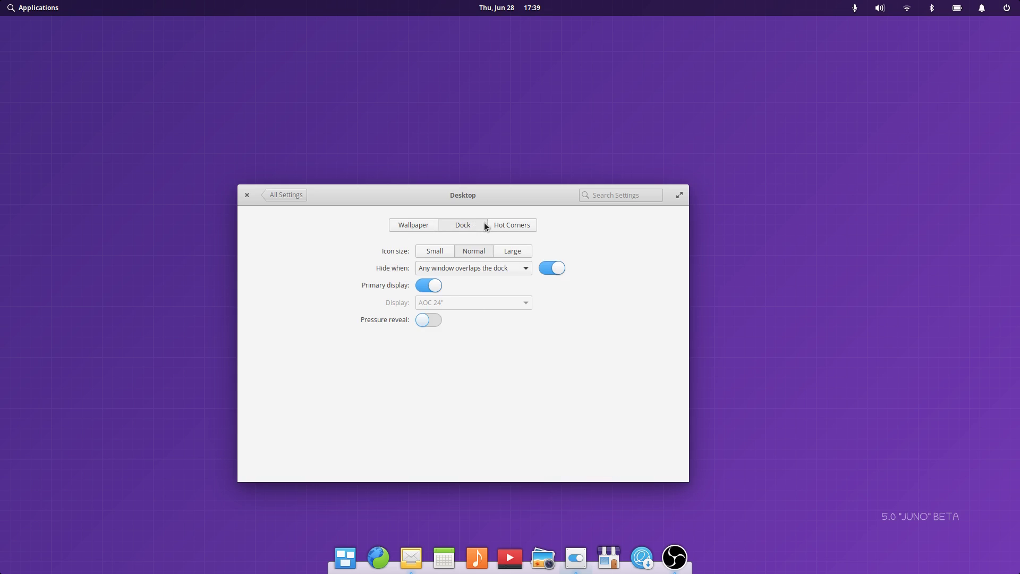
pyautogui.click(499, 228)
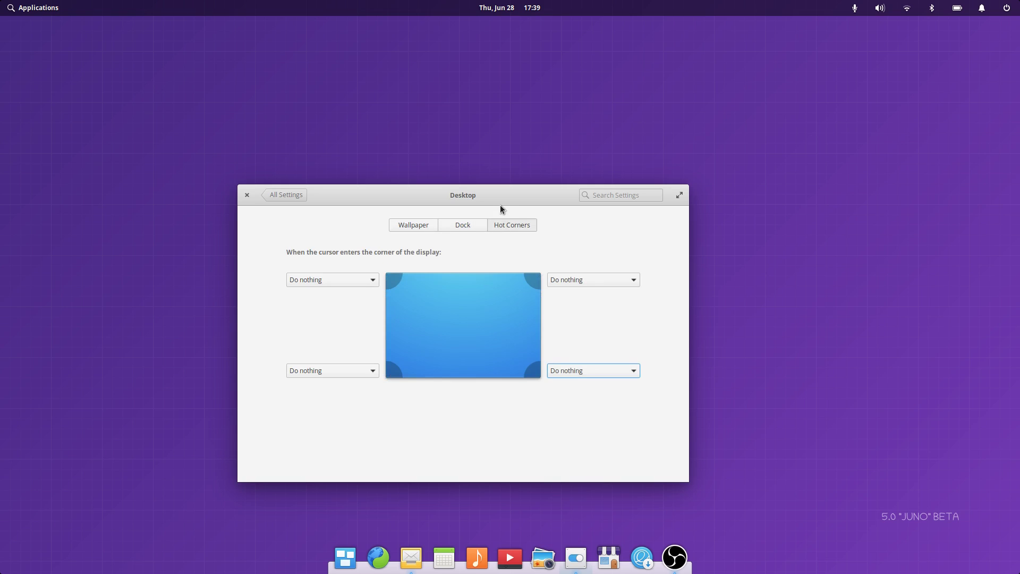
pyautogui.moveTo(498, 204); pyautogui.dragTo(549, 158)
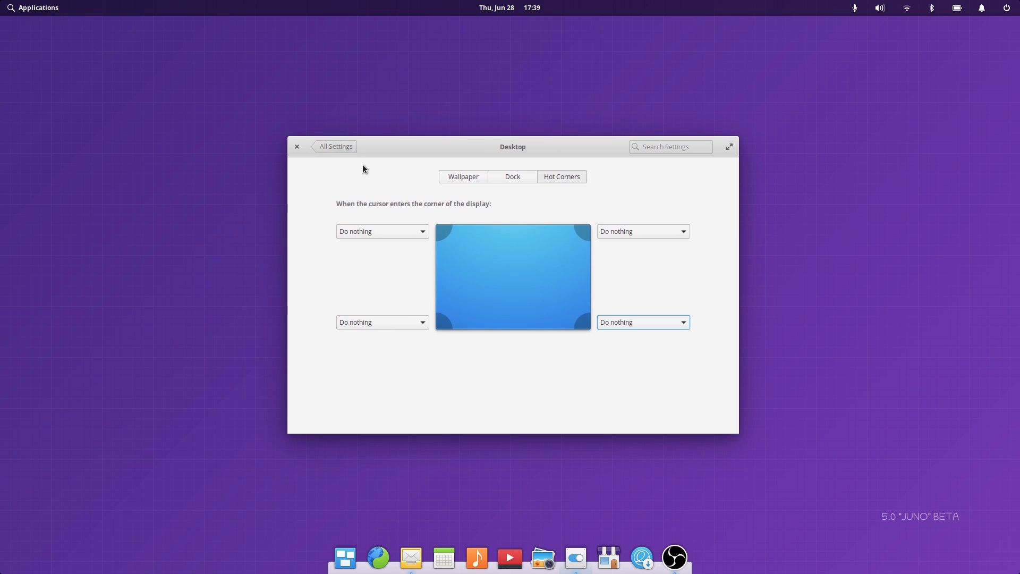
pyautogui.click(335, 147)
pyautogui.click(426, 194)
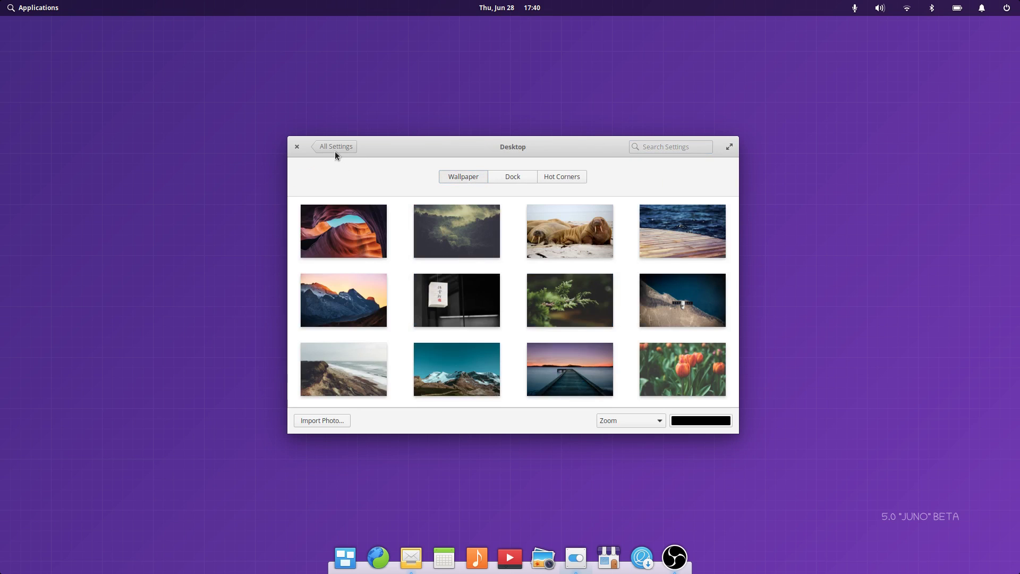
pyautogui.click(335, 149)
# Step: Open the Mouse & Touchpad settings page
pyautogui.click(513, 253)
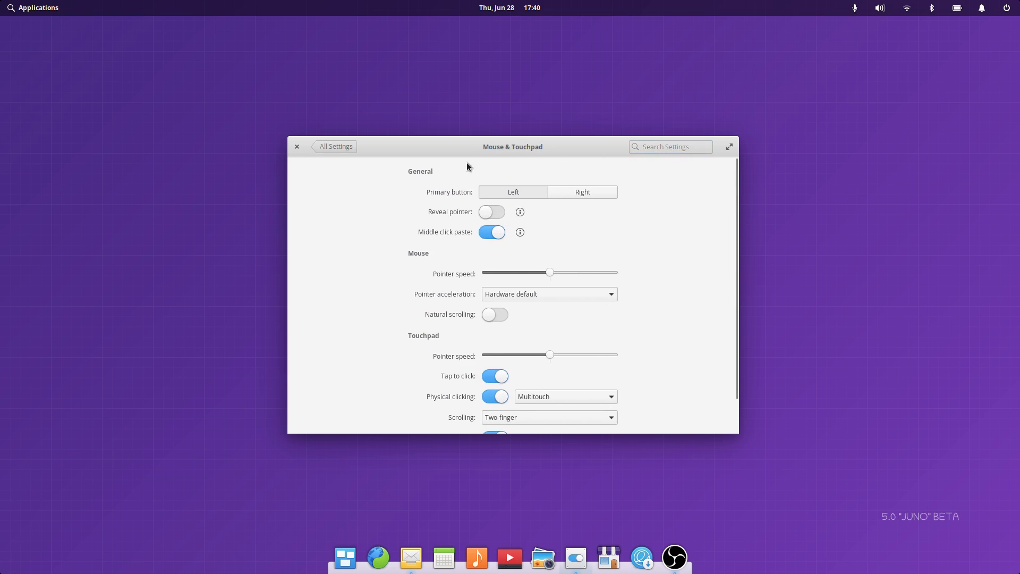